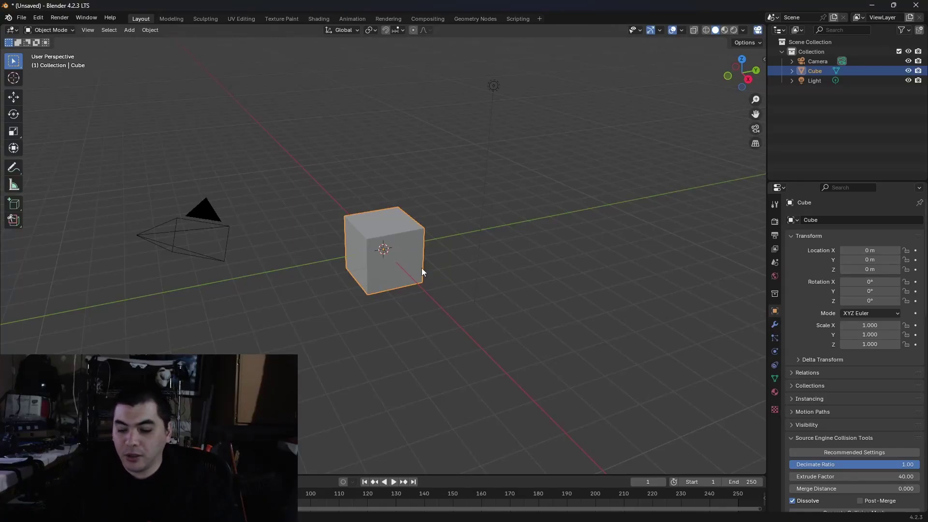
Step: Delete the default cube and add a cylinder at the origin
{"action": "key", "text": "Delete"}
{"action": "left_click", "coordinate": [129, 30]}
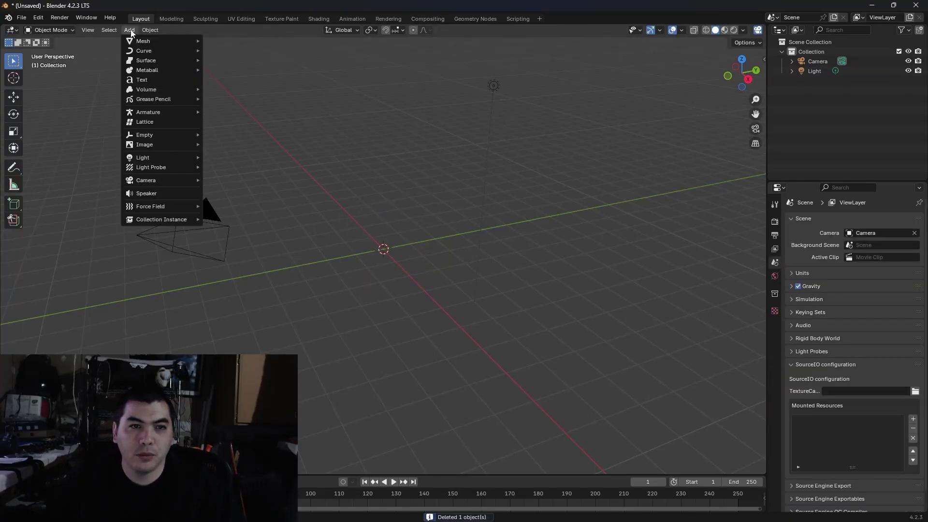
{"action": "mouse_move", "coordinate": [145, 41]}
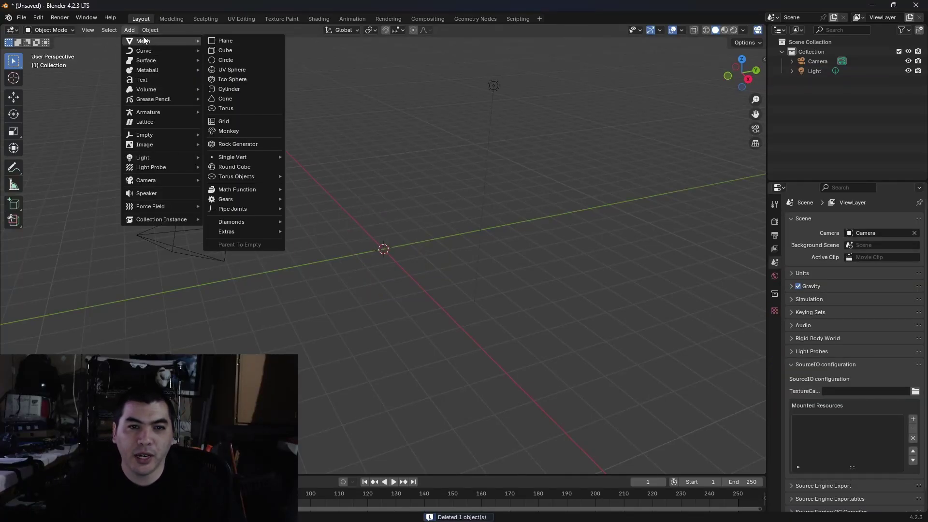
{"action": "left_click", "coordinate": [225, 90]}
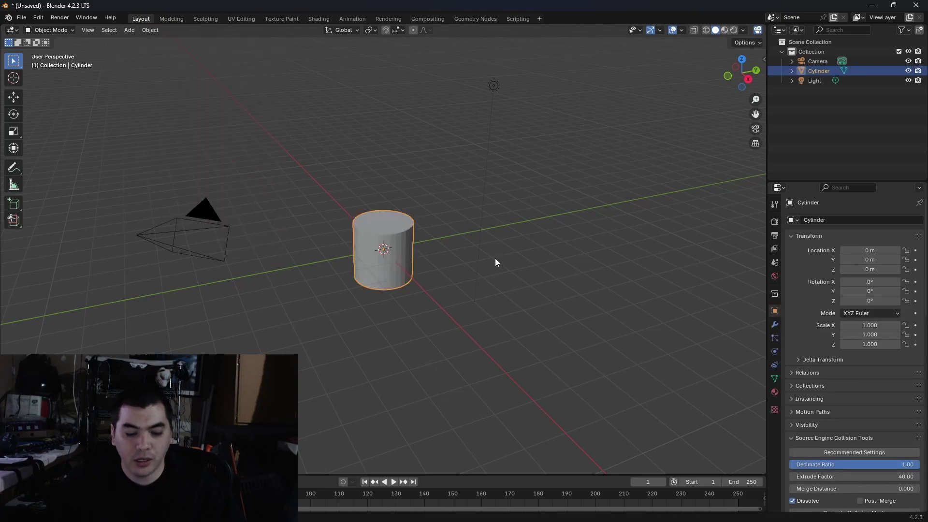
Step: Flatten and widen the cylinder into a plate disc scaled 5.192 × 5.192 × 0.182
{"action": "key", "text": "s"}
{"action": "key", "text": "z"}
{"action": "left_click", "coordinate": [395, 254]}
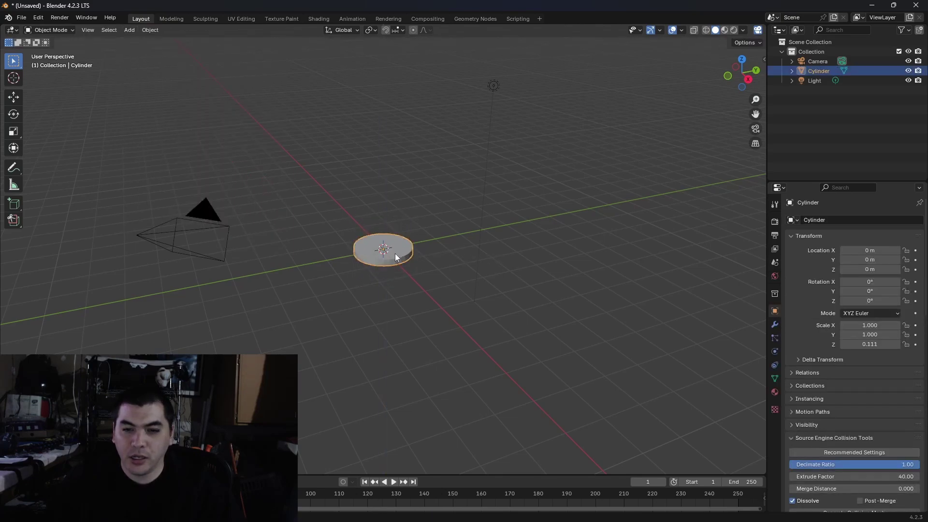
{"action": "key", "text": "s"}
{"action": "left_click", "coordinate": [589, 297]}
{"action": "key", "text": "s"}
{"action": "key", "text": "z"}
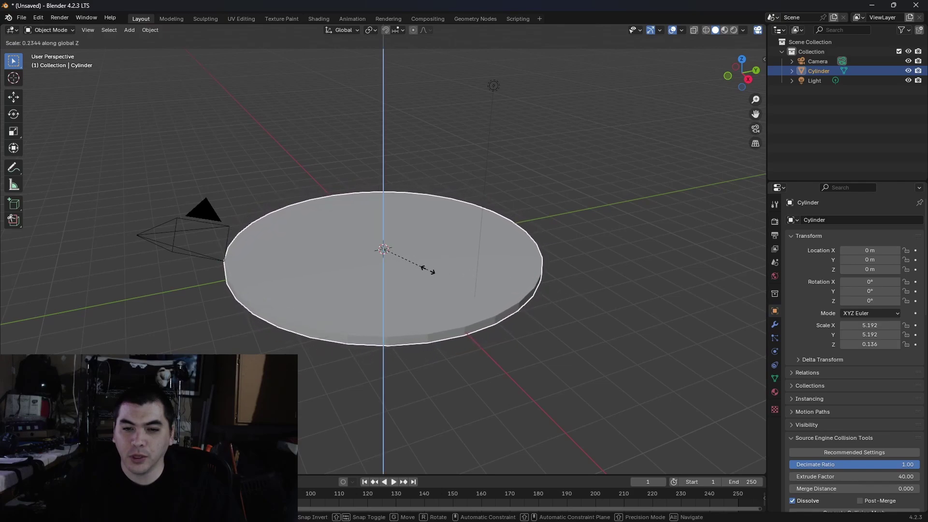
{"action": "left_click", "coordinate": [446, 276]}
{"action": "scroll", "coordinate": [485, 251], "scroll_direction": "up", "scroll_amount": 2}
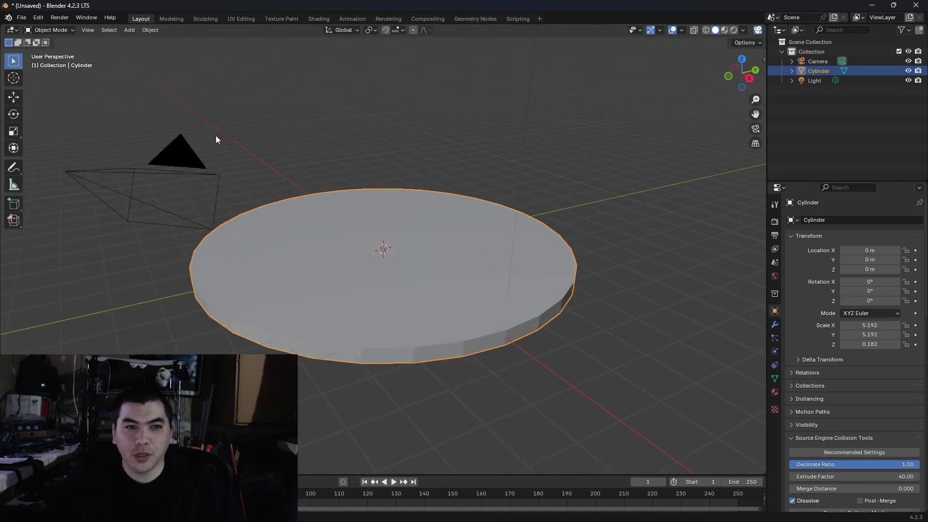
Step: Add a second cylinder and raise it onto the plate at Z 1.1617 m
{"action": "left_click", "coordinate": [130, 29]}
{"action": "mouse_move", "coordinate": [160, 41]}
{"action": "left_click", "coordinate": [246, 89]}
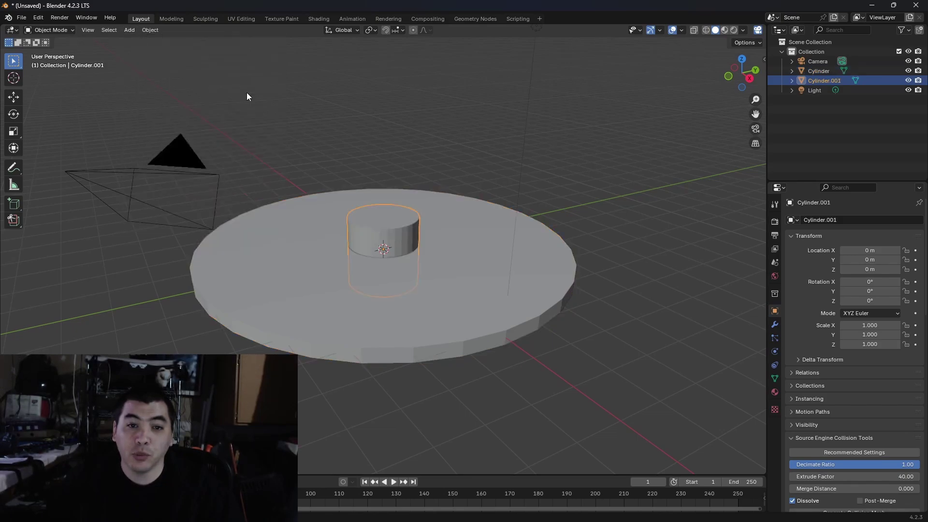
{"action": "key", "text": "g"}
{"action": "key", "text": "z"}
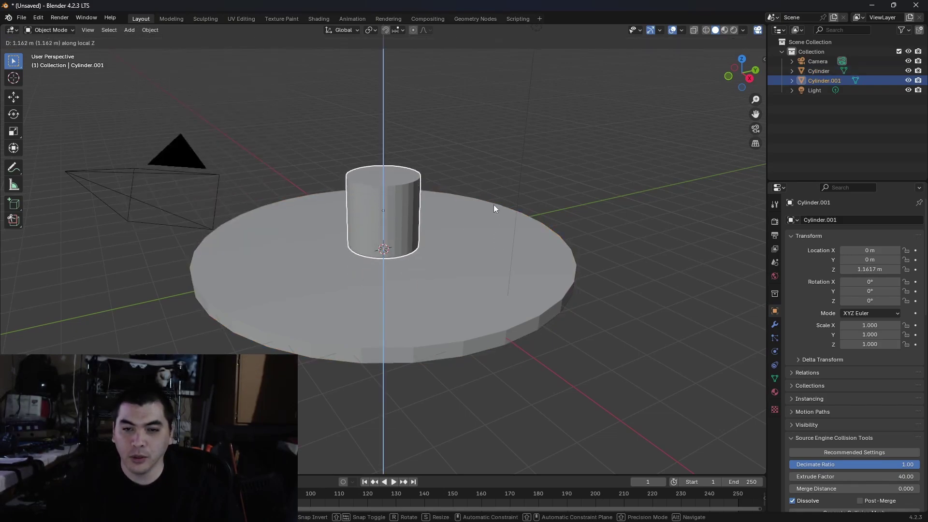
{"action": "left_click", "coordinate": [493, 206]}
Step: Sag the candle top into a slope by lowering one top vertex with proportional editing
{"action": "key", "text": "ctrl+Tab"}
{"action": "left_click", "coordinate": [538, 213]}
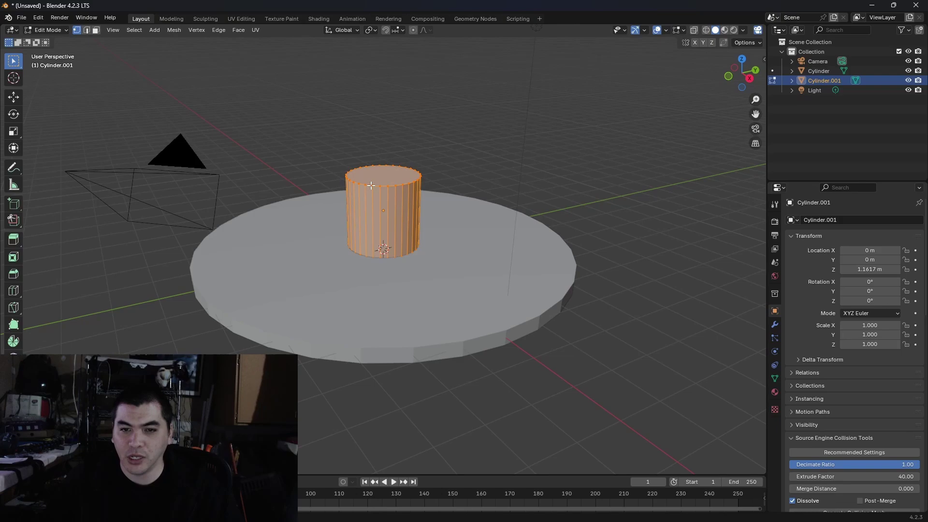
{"action": "left_click", "coordinate": [453, 210]}
{"action": "left_click", "coordinate": [413, 30]}
{"action": "key", "text": "g"}
{"action": "key", "text": "z"}
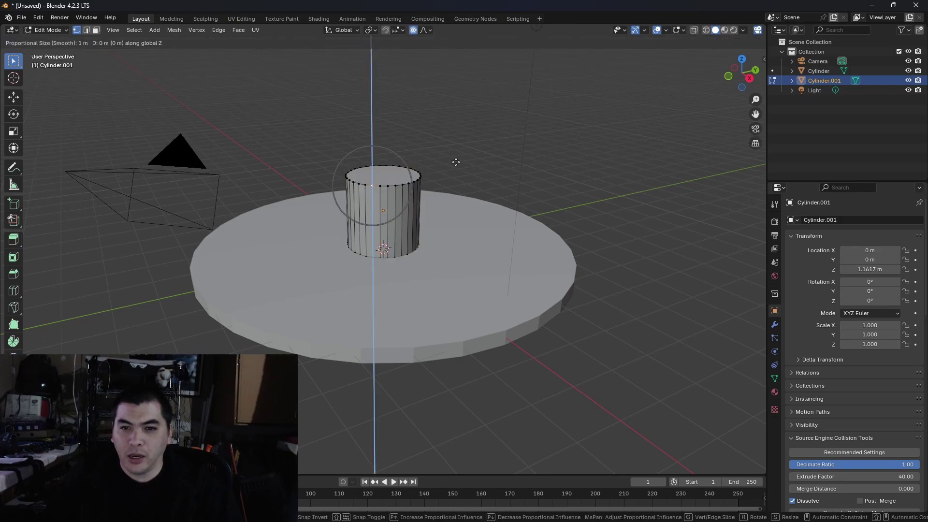
{"action": "scroll", "coordinate": [455, 171], "scroll_direction": "down", "scroll_amount": 2}
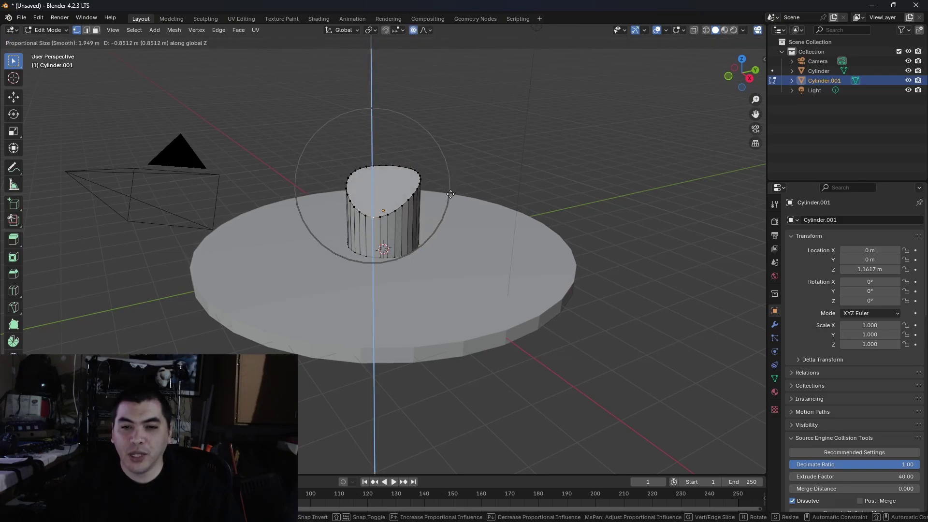
{"action": "left_click", "coordinate": [451, 194]}
{"action": "key", "text": "ctrl+Tab"}
{"action": "left_click", "coordinate": [187, 103]}
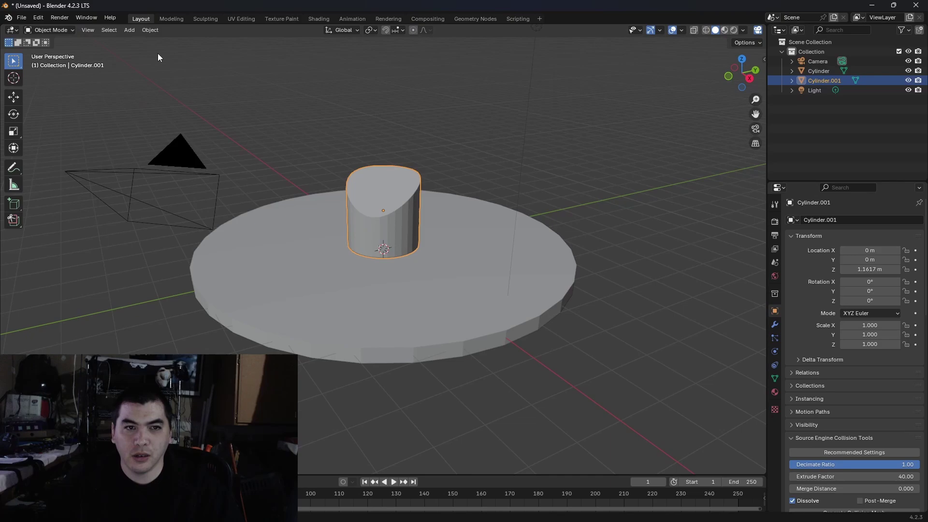
Step: Add a third cylinder, shrink it and raise it above the candle top
{"action": "left_click", "coordinate": [130, 30]}
{"action": "mouse_move", "coordinate": [141, 43]}
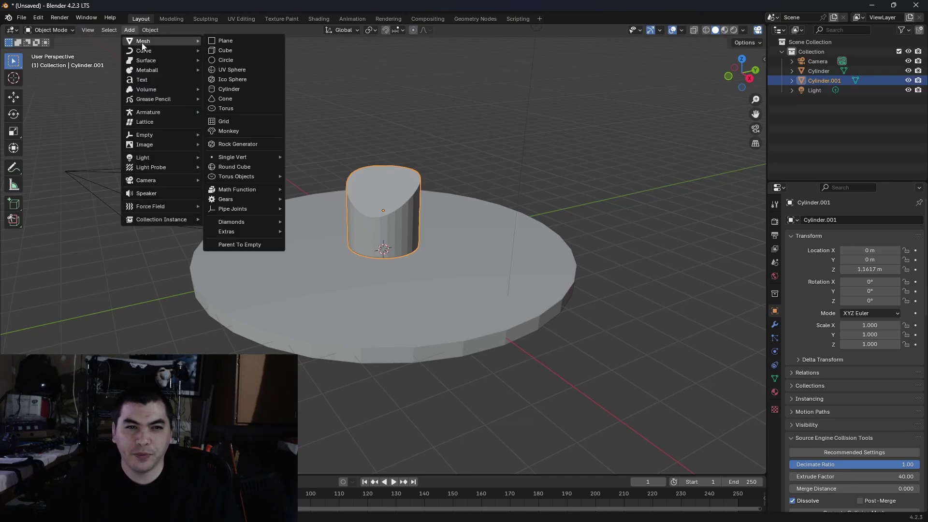
{"action": "left_click", "coordinate": [256, 90]}
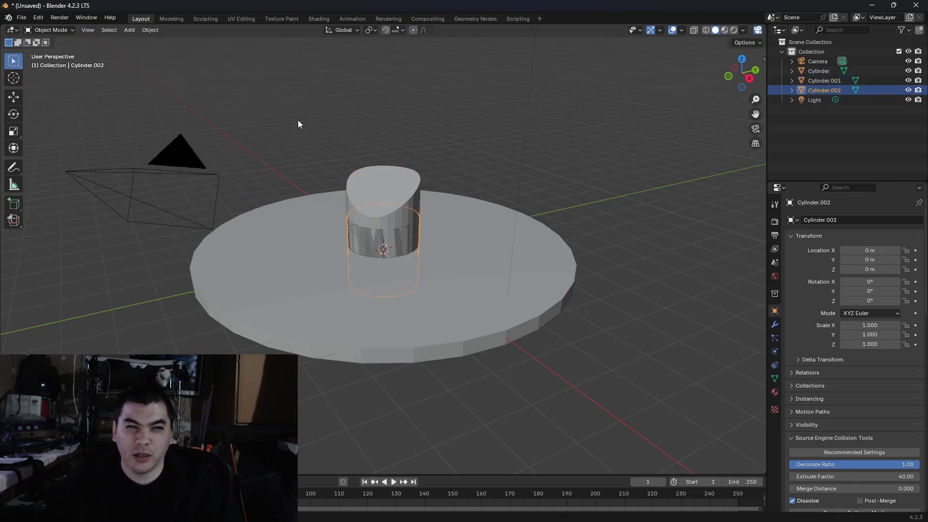
{"action": "key", "text": "s"}
{"action": "left_click", "coordinate": [405, 249]}
{"action": "key", "text": "g"}
{"action": "key", "text": "z"}
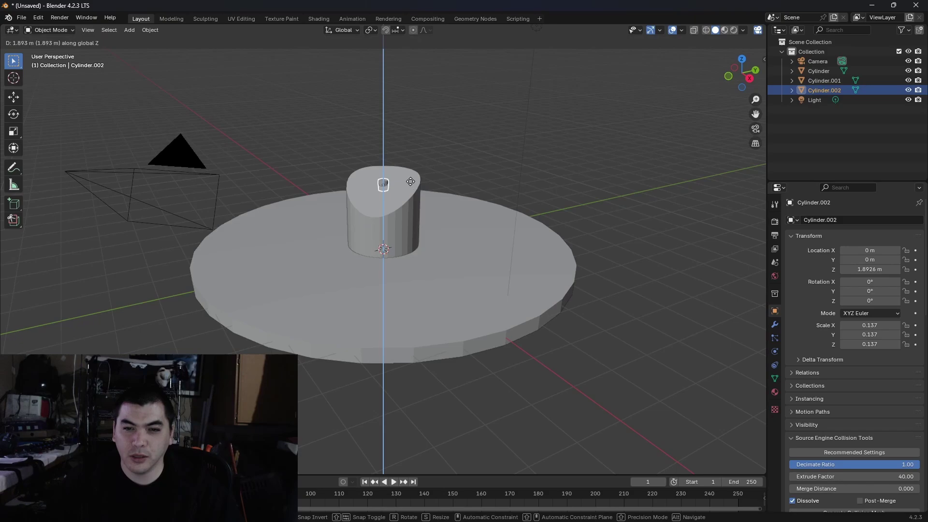
{"action": "left_click", "coordinate": [414, 182]}
Step: Stretch it into a thin wick rod scaled 0.036 × 0.036 × 0.362
{"action": "key", "text": "s"}
{"action": "key", "text": "z"}
{"action": "left_click", "coordinate": [711, 237]}
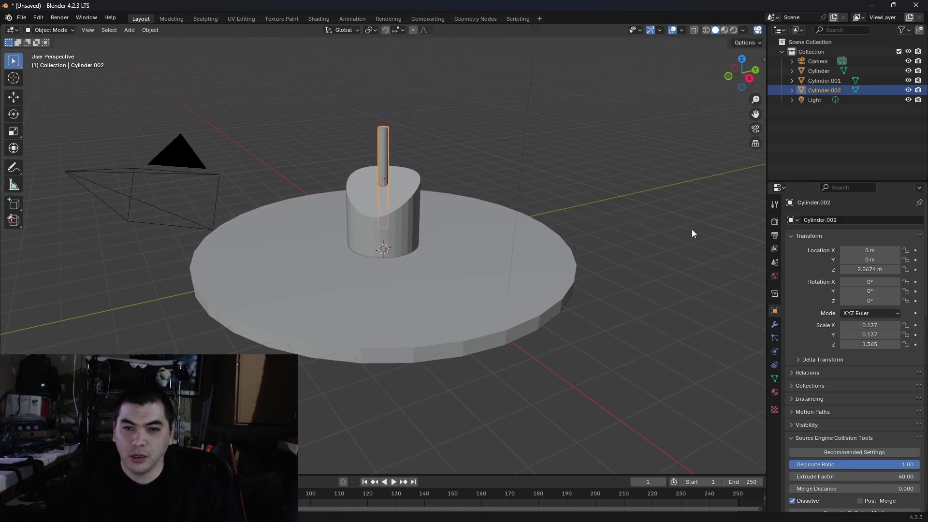
{"action": "key", "text": "s"}
{"action": "left_click", "coordinate": [463, 205]}
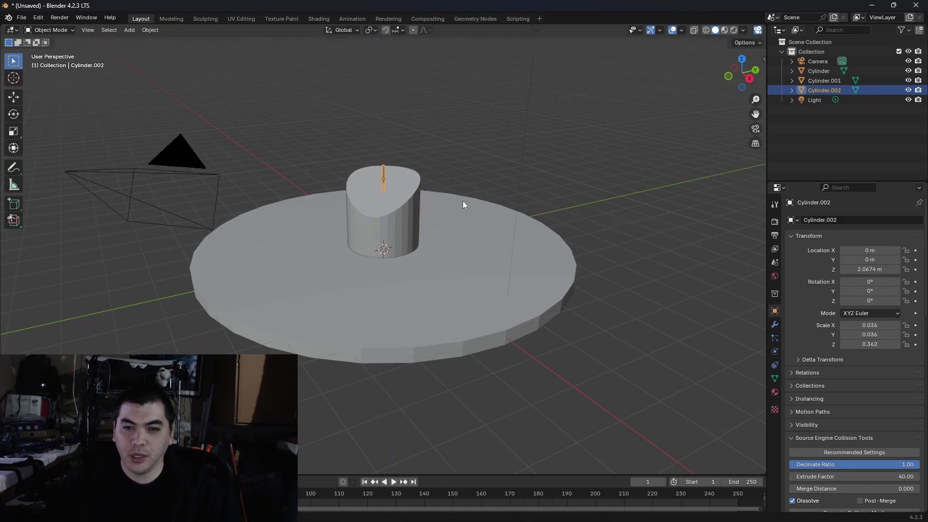
{"action": "left_click", "coordinate": [127, 31]}
{"action": "mouse_move", "coordinate": [145, 41]}
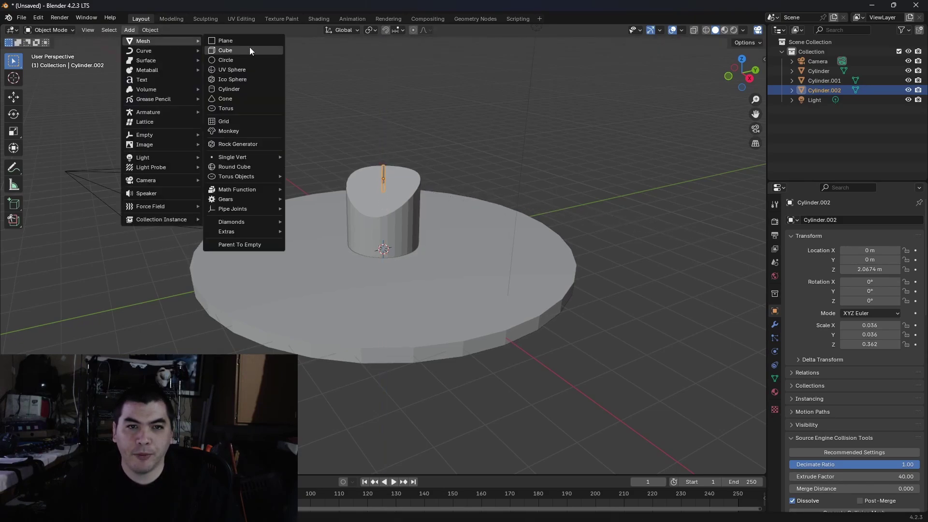
Step: Add a UV sphere, scale it to 0.323 and lower it onto the wick
{"action": "left_click", "coordinate": [252, 71]}
{"action": "key", "text": "z"}
{"action": "left_click", "coordinate": [535, 234]}
{"action": "key", "text": "s"}
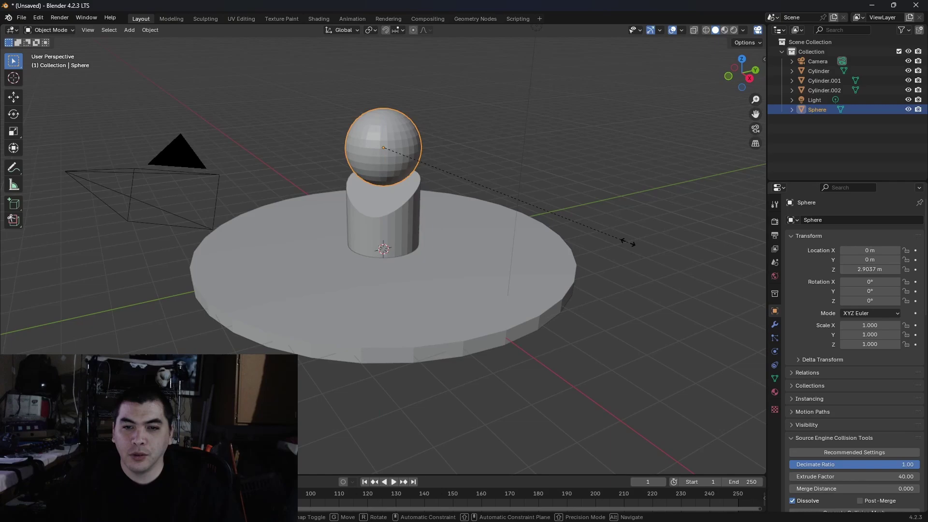
{"action": "left_click", "coordinate": [452, 202]}
{"action": "key", "text": "g"}
{"action": "key", "text": "z"}
{"action": "left_click", "coordinate": [452, 212]}
{"action": "scroll", "coordinate": [451, 212], "scroll_direction": "up", "scroll_amount": 6}
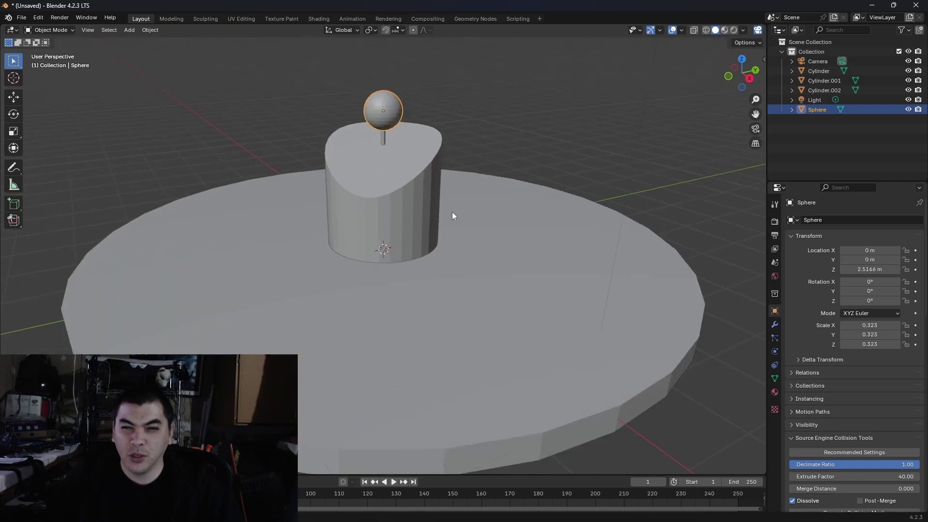
Step: In Edit Mode, pull the sphere's top pole up into a pointed flame tip
{"action": "key", "text": "ctrl+Tab"}
{"action": "left_click", "coordinate": [489, 160]}
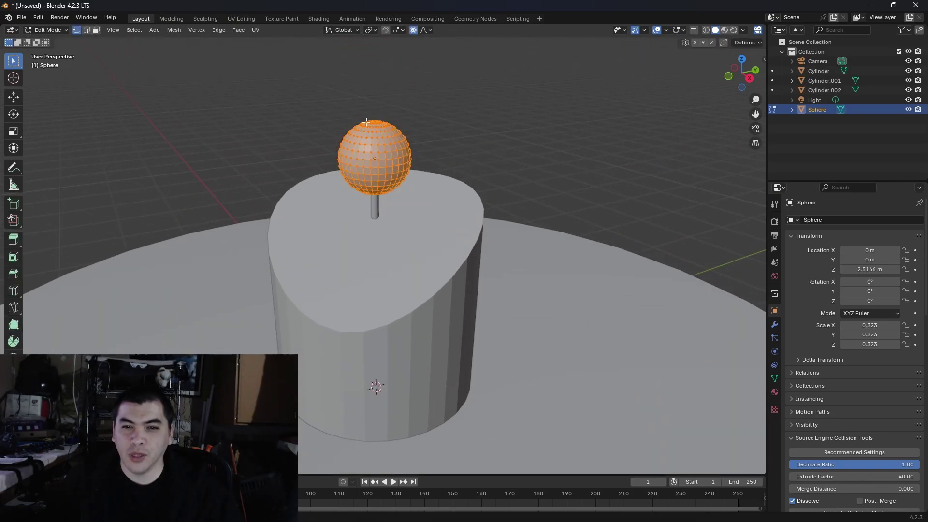
{"action": "middle_click_drag", "start_coordinate": [375, 107], "coordinate": [375, 126]}
{"action": "left_click", "coordinate": [374, 126]}
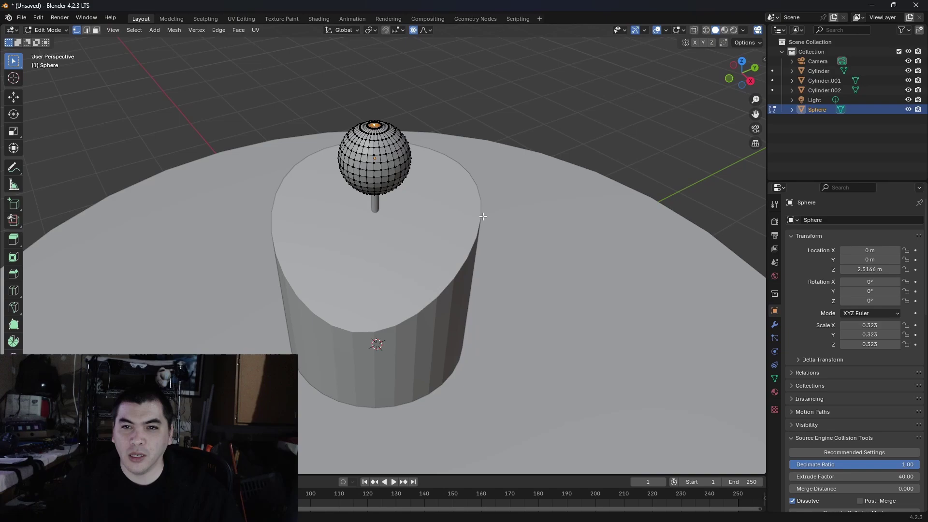
{"action": "scroll", "coordinate": [483, 217], "scroll_direction": "down", "scroll_amount": 4}
{"action": "middle_click_drag", "start_coordinate": [483, 218], "coordinate": [478, 189]}
{"action": "key", "text": "g"}
{"action": "key", "text": "z"}
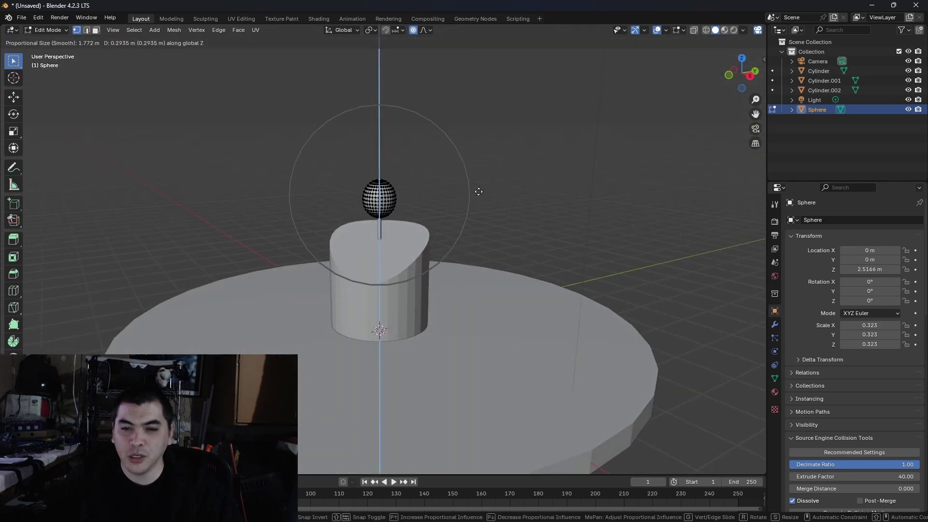
{"action": "scroll", "coordinate": [479, 191], "scroll_direction": "up", "scroll_amount": 17}
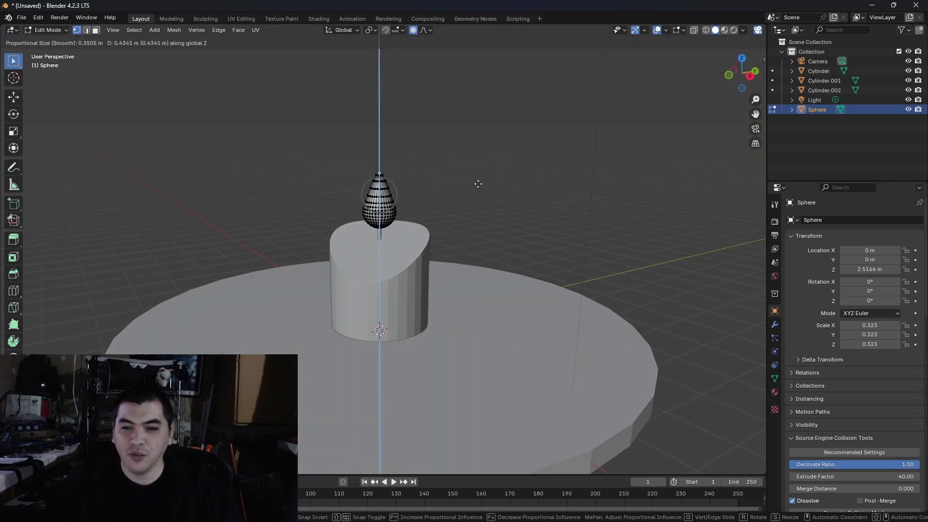
{"action": "left_click", "coordinate": [478, 183]}
Step: Back in Object Mode, shrink the teardrop flame to 0.135
{"action": "scroll", "coordinate": [476, 184], "scroll_direction": "down", "scroll_amount": 3}
{"action": "scroll", "coordinate": [460, 184], "scroll_direction": "up", "scroll_amount": 5}
{"action": "key", "text": "ctrl+Tab"}
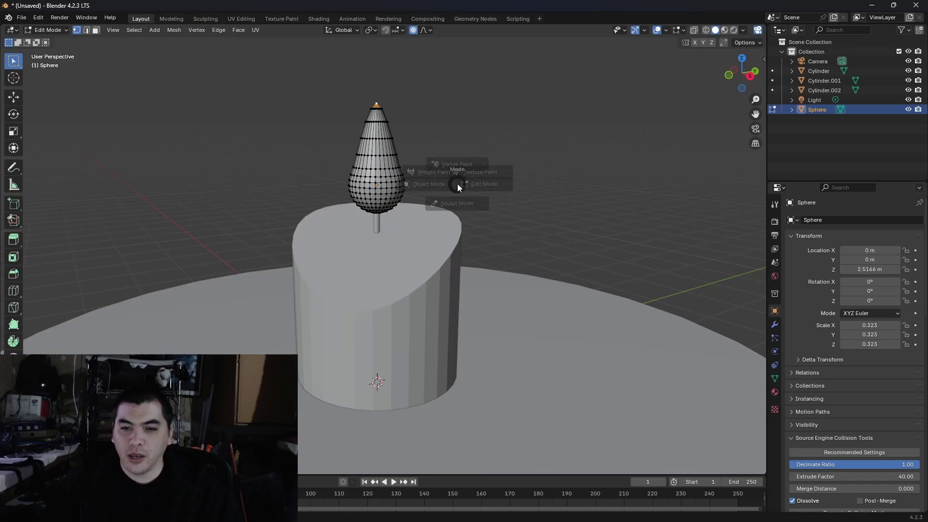
{"action": "left_click", "coordinate": [429, 184]}
{"action": "key", "text": "s"}
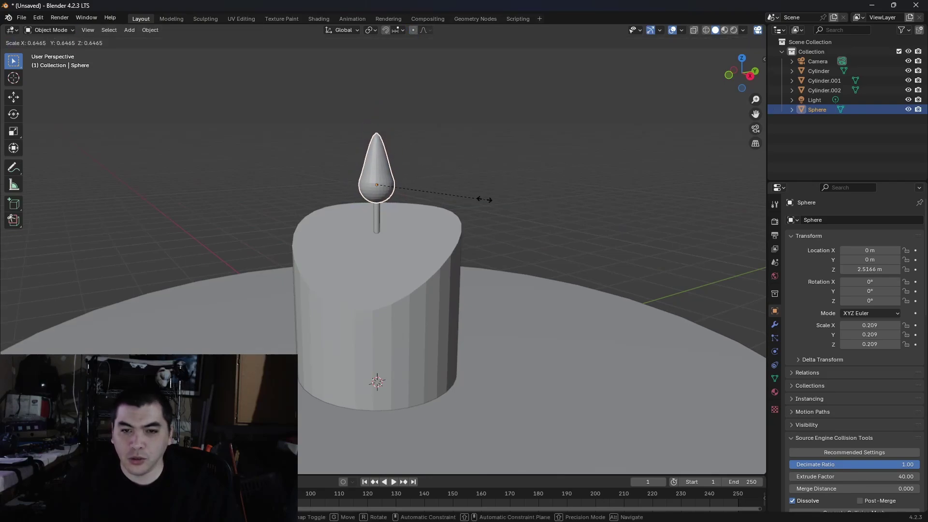
{"action": "left_click", "coordinate": [450, 196]}
{"action": "scroll", "coordinate": [449, 193], "scroll_direction": "down", "scroll_amount": 4}
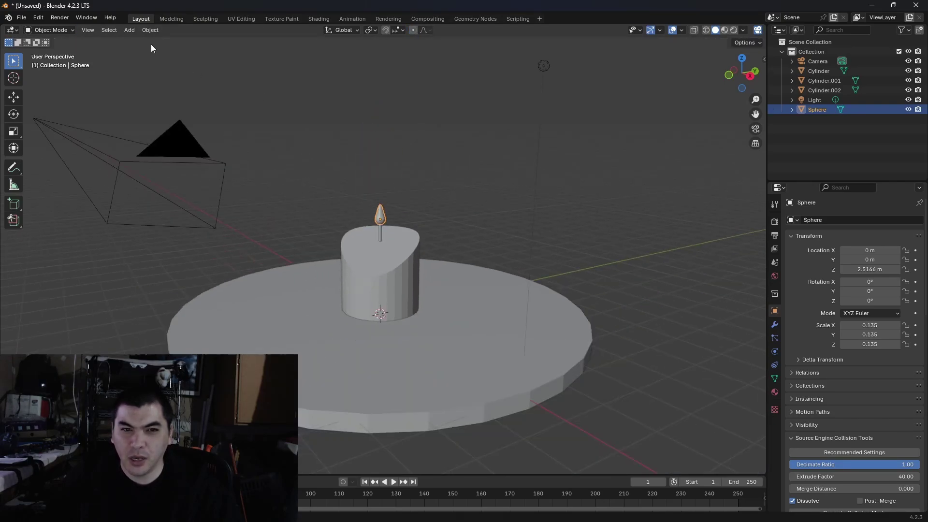
Step: Add a point light and raise it to Z 2.9851 m above the flame
{"action": "left_click", "coordinate": [128, 30]}
{"action": "mouse_move", "coordinate": [157, 159]}
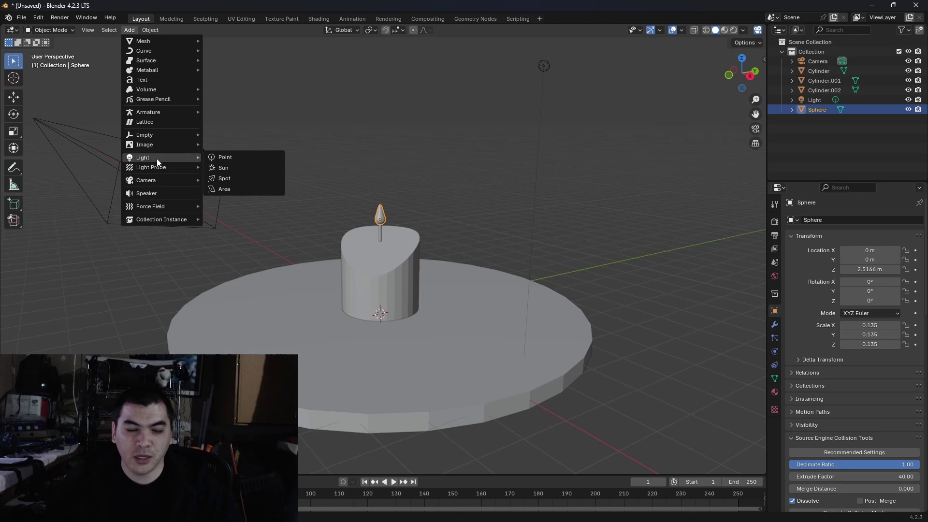
{"action": "left_click", "coordinate": [216, 159]}
{"action": "key", "text": "g"}
{"action": "key", "text": "z"}
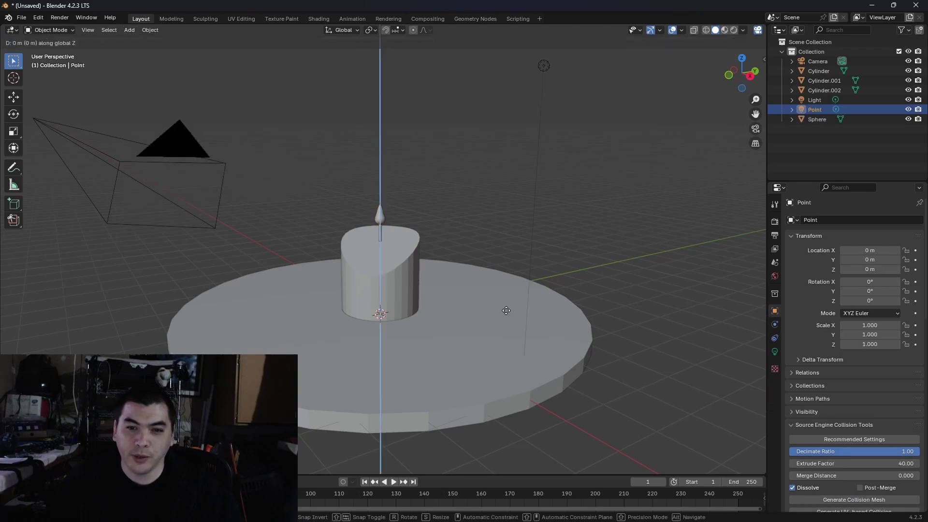
{"action": "left_click", "coordinate": [494, 199]}
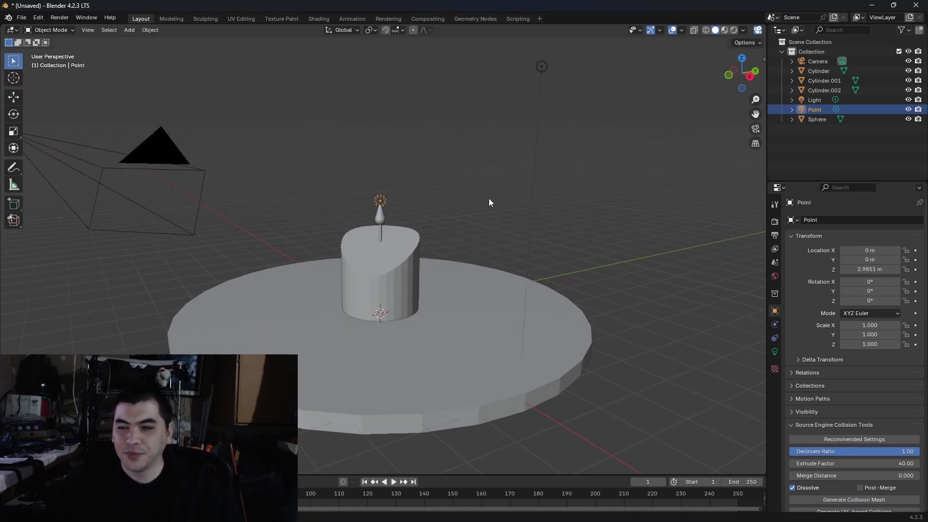
{"action": "scroll", "coordinate": [477, 205], "scroll_direction": "up", "scroll_amount": 5}
{"action": "scroll", "coordinate": [478, 205], "scroll_direction": "down", "scroll_amount": 3}
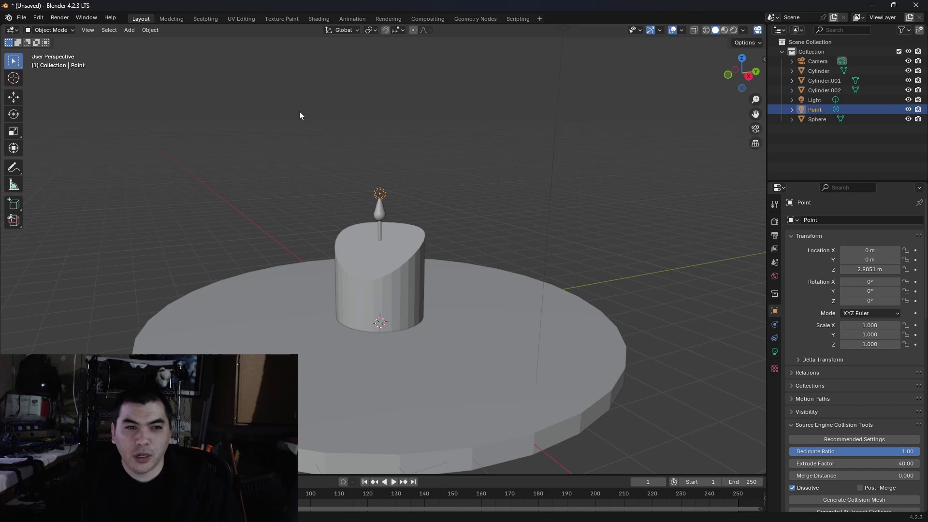
{"action": "left_click", "coordinate": [130, 30]}
Step: Add a cube at the origin, then delete it
{"action": "mouse_move", "coordinate": [134, 41]}
{"action": "left_click", "coordinate": [241, 47]}
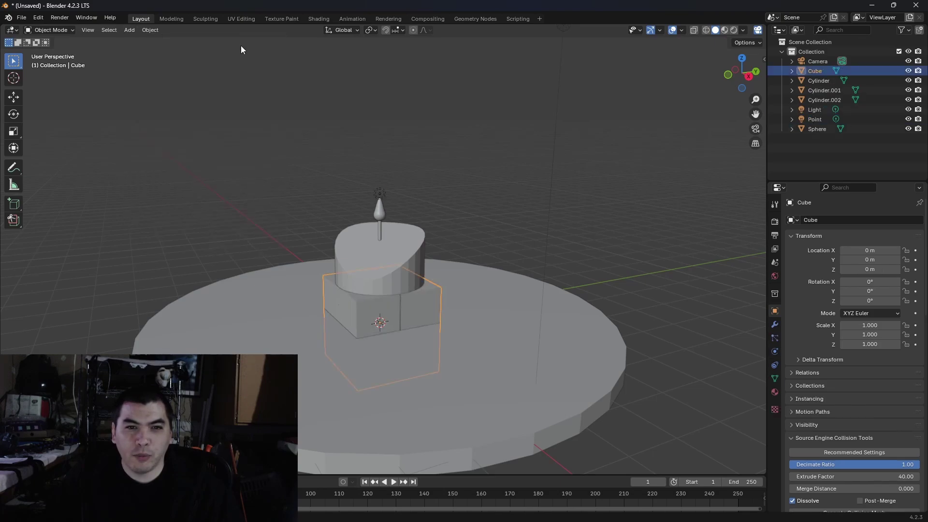
{"action": "key", "text": "Delete"}
Step: Add a ground plane scaled to 8.783 and select its back corner vertex in Edit Mode
{"action": "left_click", "coordinate": [130, 30]}
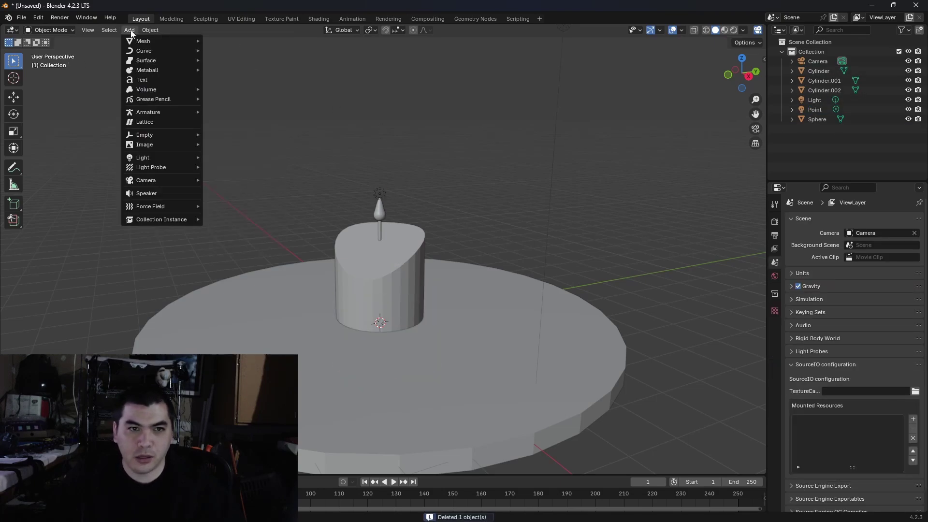
{"action": "mouse_move", "coordinate": [140, 41]}
{"action": "left_click", "coordinate": [236, 42]}
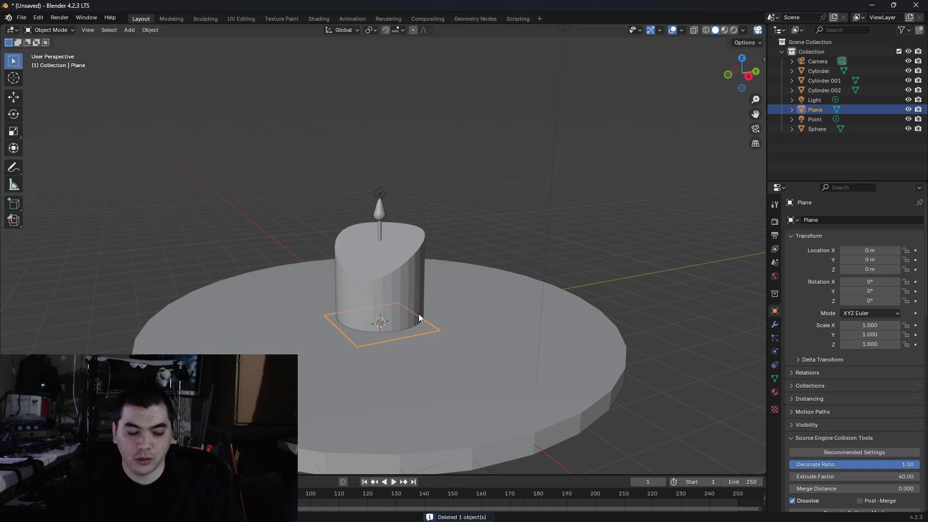
{"action": "key", "text": "s"}
{"action": "left_click", "coordinate": [719, 335]}
{"action": "scroll", "coordinate": [555, 265], "scroll_direction": "down", "scroll_amount": 5}
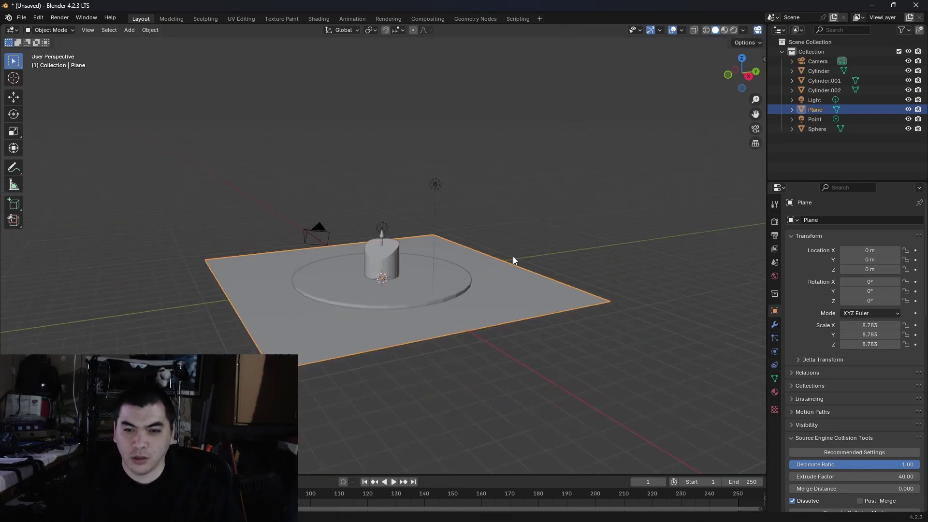
{"action": "key", "text": "Tab"}
{"action": "left_click", "coordinate": [207, 260]}
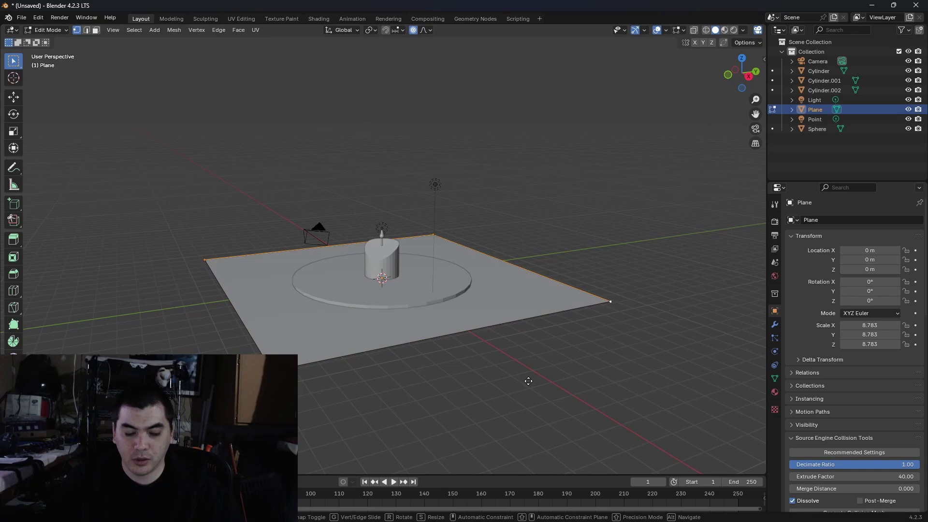
Step: Extrude the plane's back edges straight up into two backdrop walls
{"action": "key", "text": "e"}
{"action": "key", "text": "z"}
{"action": "left_click", "coordinate": [533, 226]}
{"action": "key", "text": "ctrl+Tab"}
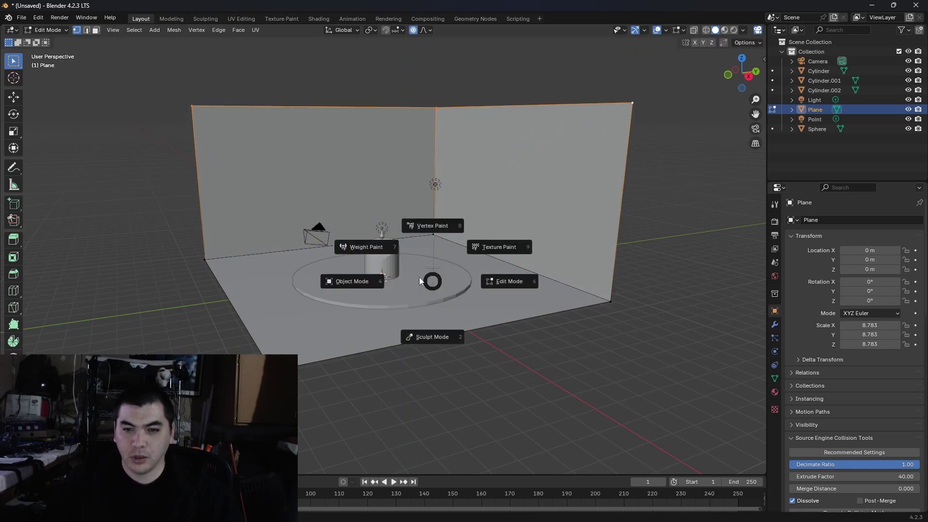
{"action": "key", "text": "Tab"}
{"action": "scroll", "coordinate": [427, 276], "scroll_direction": "up", "scroll_amount": 4}
{"action": "scroll", "coordinate": [427, 277], "scroll_direction": "down", "scroll_amount": 4}
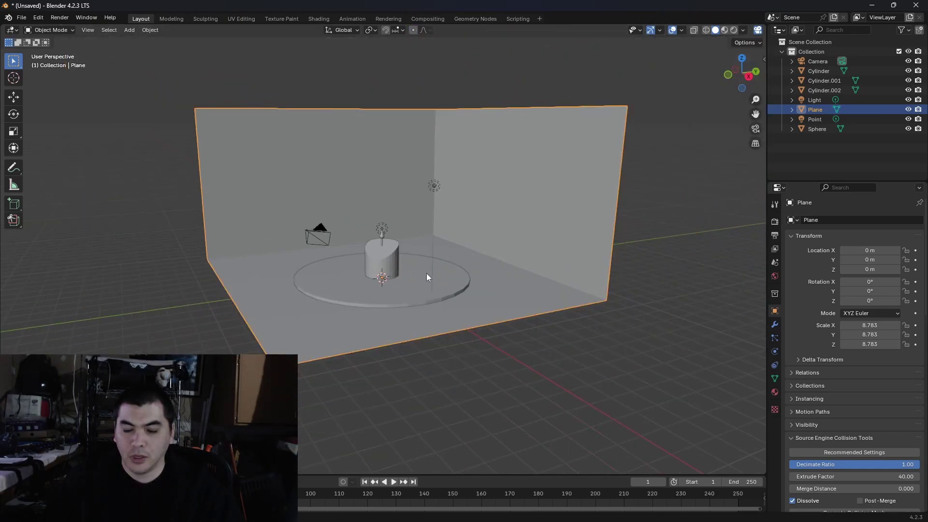
Step: In Material Preview, give the round plate a new dark grey material named 'stand'
{"action": "left_click", "coordinate": [725, 30]}
{"action": "scroll", "coordinate": [447, 257], "scroll_direction": "up", "scroll_amount": 3}
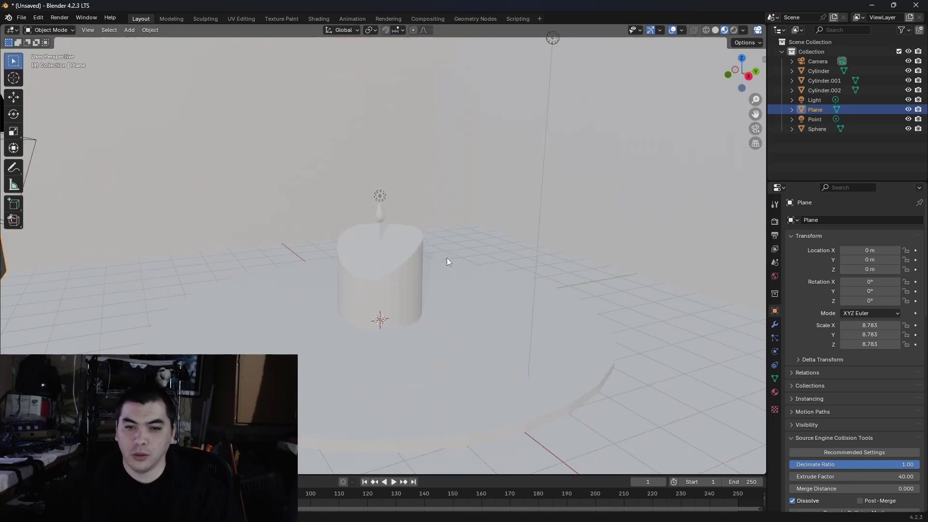
{"action": "scroll", "coordinate": [428, 263], "scroll_direction": "down", "scroll_amount": 3}
{"action": "left_click", "coordinate": [420, 294]}
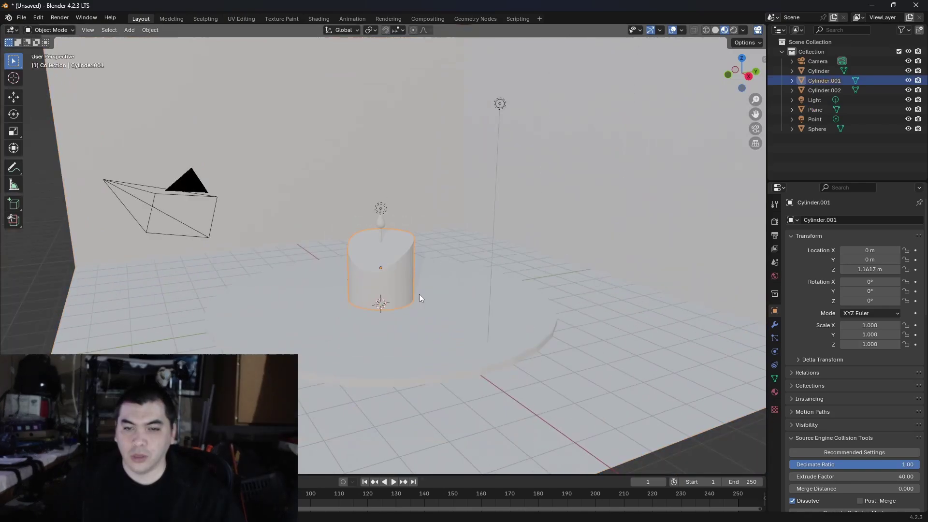
{"action": "left_click", "coordinate": [776, 391]}
{"action": "left_click", "coordinate": [811, 259]}
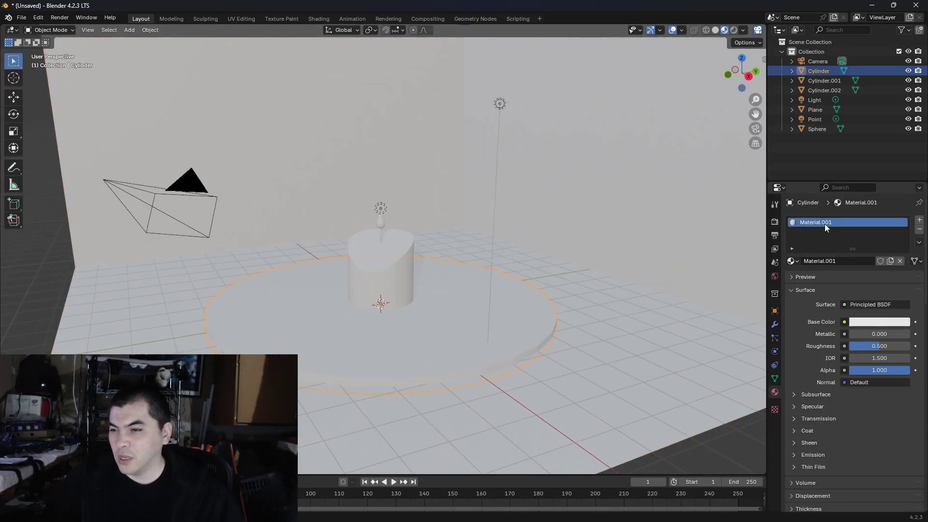
{"action": "type", "text": "stand"}
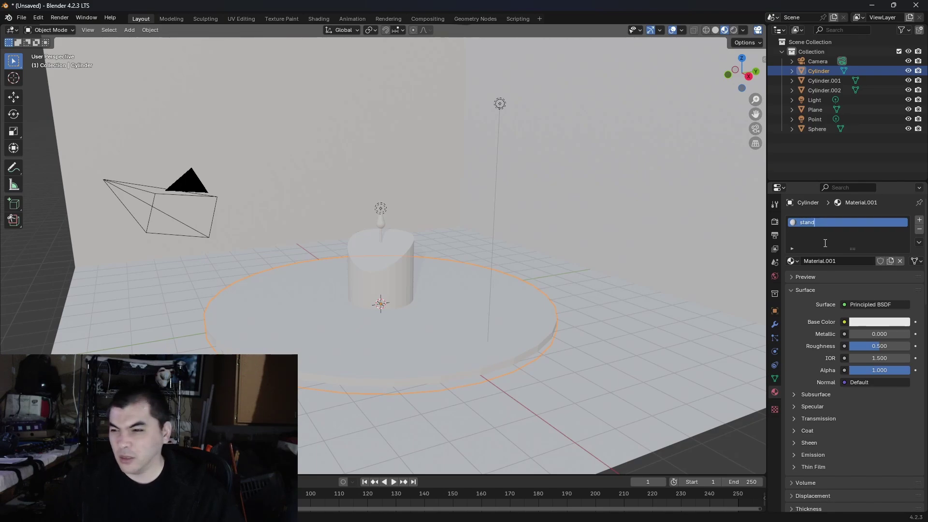
{"action": "key", "text": "Return"}
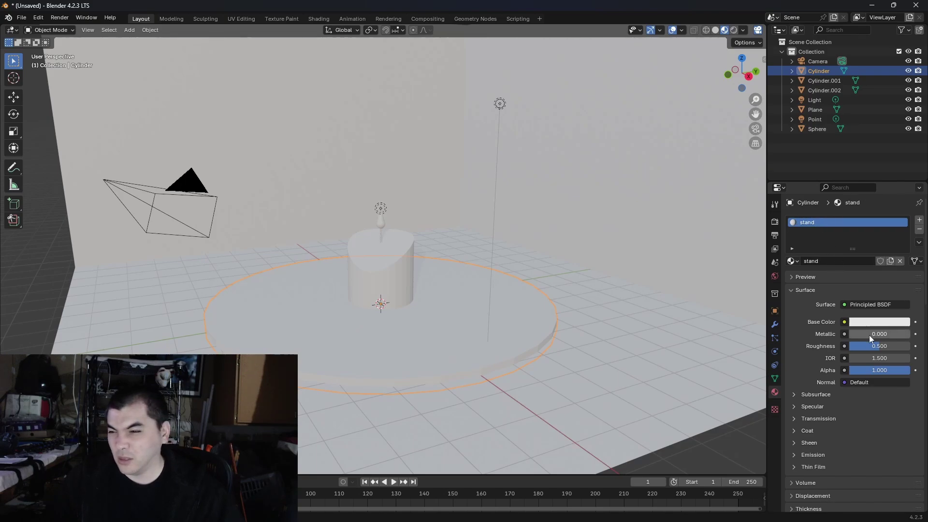
{"action": "left_click", "coordinate": [870, 322]}
{"action": "left_click_drag", "start_coordinate": [902, 181], "coordinate": [902, 227]}
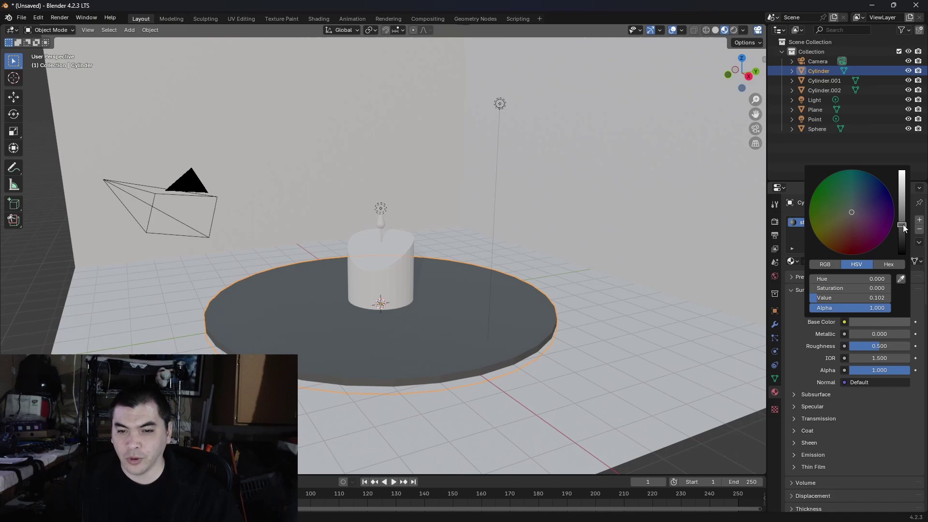
Step: Give the floor-and-walls plane a new dark brownish-orange material
{"action": "left_click", "coordinate": [527, 219]}
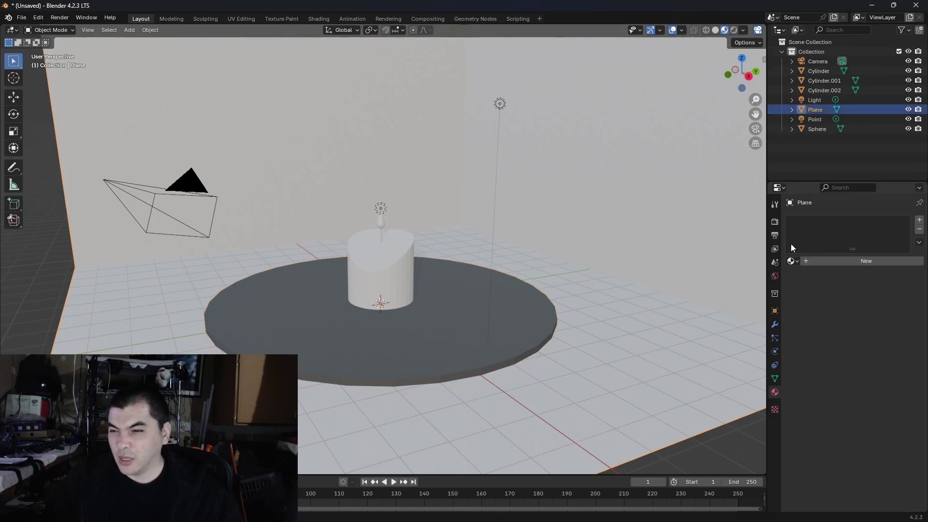
{"action": "left_click", "coordinate": [820, 262]}
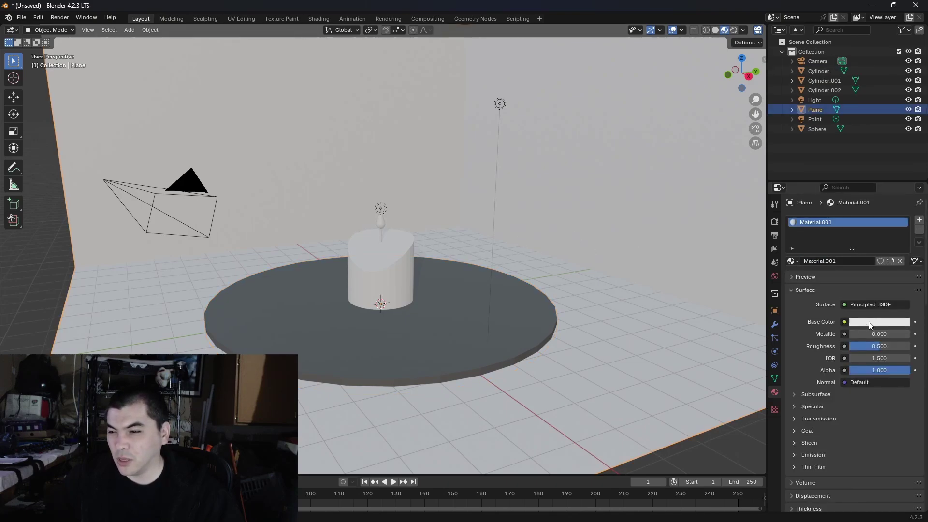
{"action": "left_click", "coordinate": [869, 322]}
{"action": "left_click", "coordinate": [840, 240]}
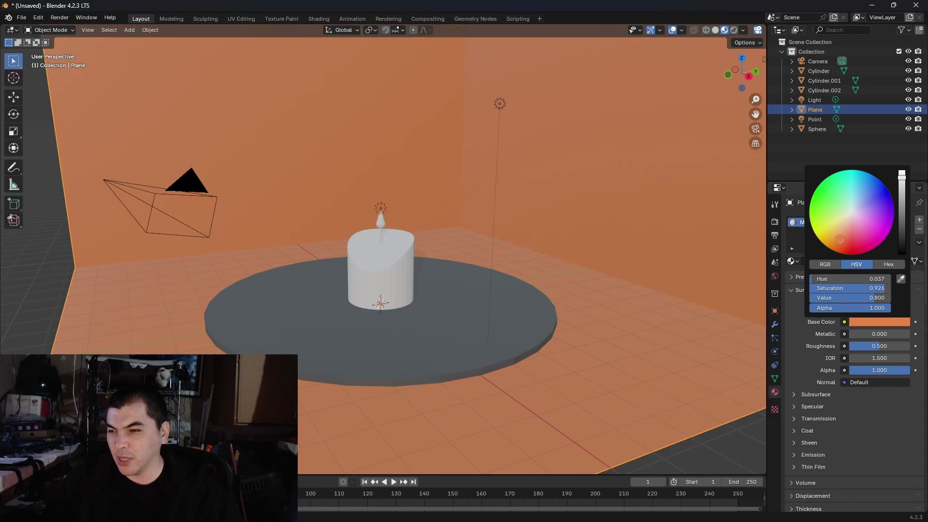
{"action": "left_click", "coordinate": [834, 246]}
{"action": "left_click_drag", "start_coordinate": [902, 173], "coordinate": [902, 217]}
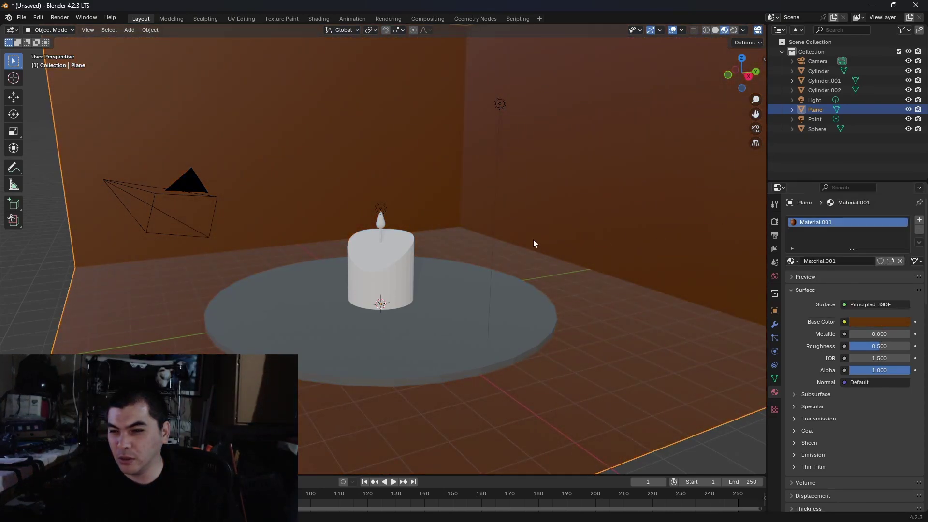
Step: Give the candle wick a new black material
{"action": "scroll", "coordinate": [390, 231], "scroll_direction": "up", "scroll_amount": 3}
{"action": "left_click", "coordinate": [381, 225]}
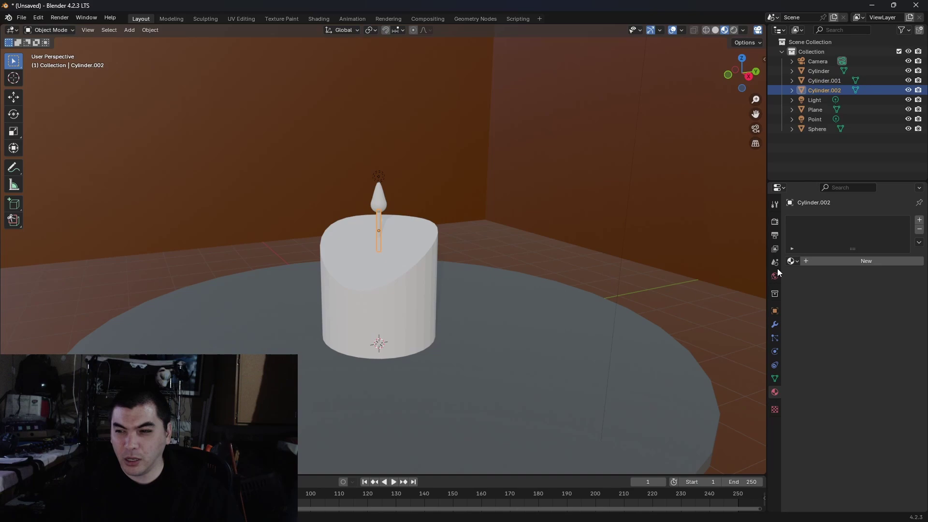
{"action": "left_click", "coordinate": [843, 265]}
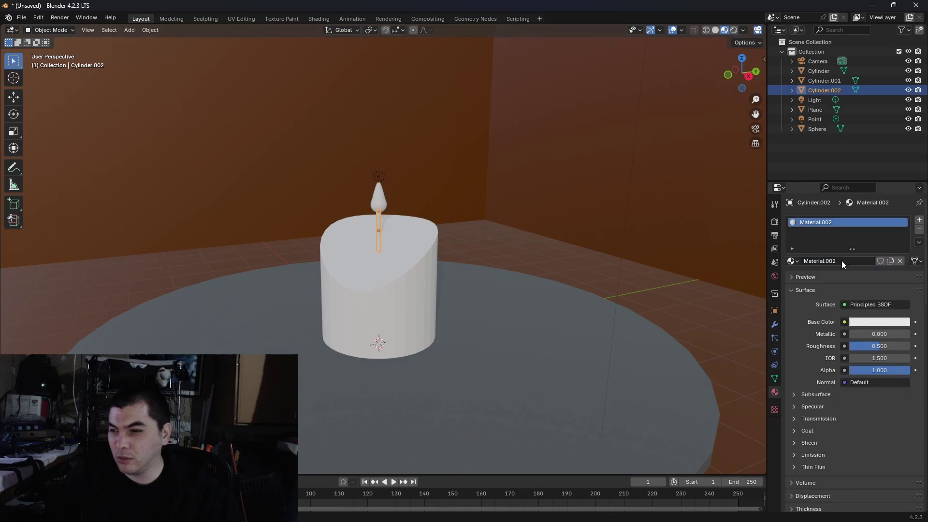
{"action": "left_click", "coordinate": [880, 322]}
{"action": "left_click_drag", "start_coordinate": [906, 180], "coordinate": [902, 253]}
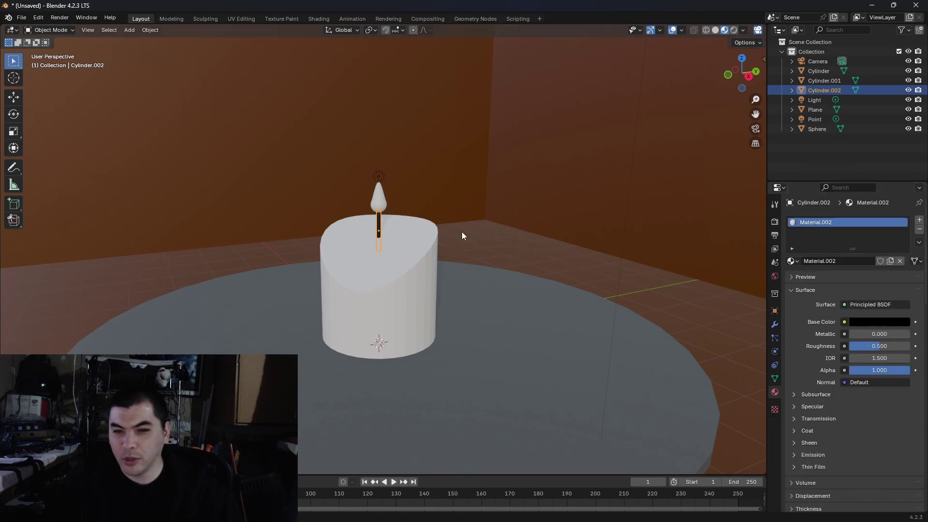
{"action": "scroll", "coordinate": [379, 216], "scroll_direction": "up", "scroll_amount": 3}
Step: Create a new material named 'flame' on the flame sphere
{"action": "left_click", "coordinate": [378, 154]}
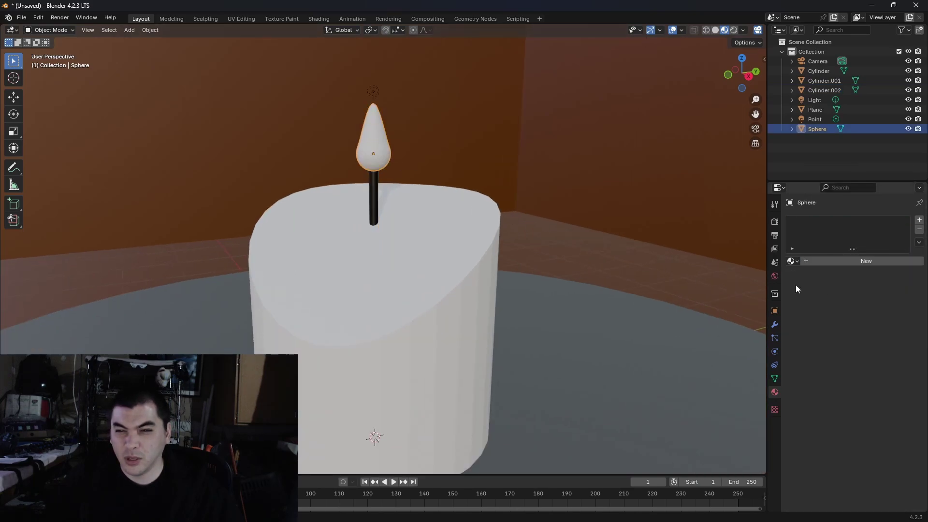
{"action": "left_click", "coordinate": [805, 260]}
{"action": "type", "text": "f"}
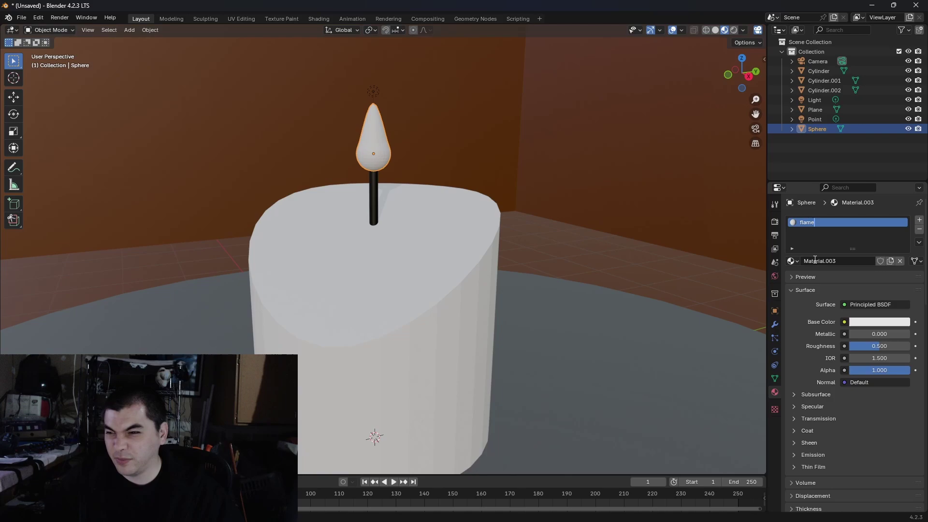
{"action": "type", "text": "lame"}
{"action": "key", "text": "Return"}
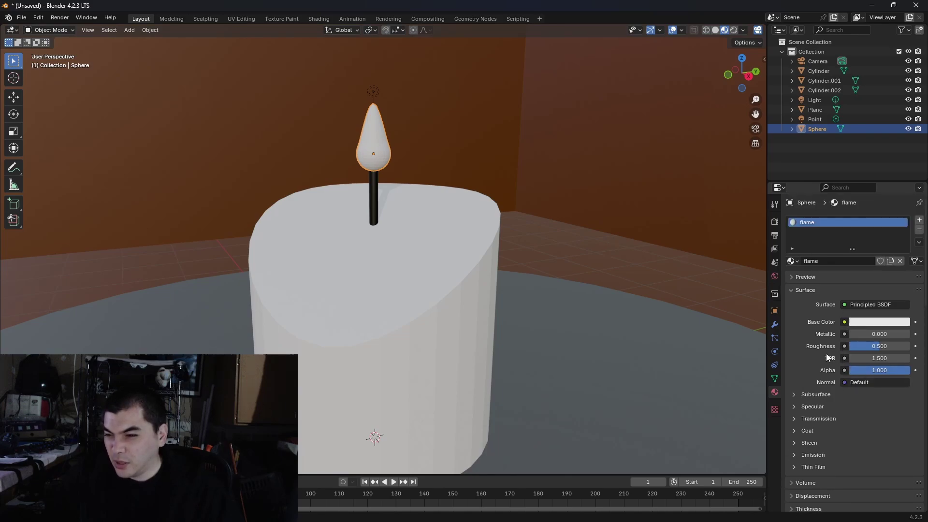
Step: Set the flame material's emission colour to red and its strength to 1
{"action": "scroll", "coordinate": [828, 358], "scroll_direction": "down", "scroll_amount": 2}
{"action": "left_click", "coordinate": [794, 416]}
{"action": "scroll", "coordinate": [824, 405], "scroll_direction": "down", "scroll_amount": 1}
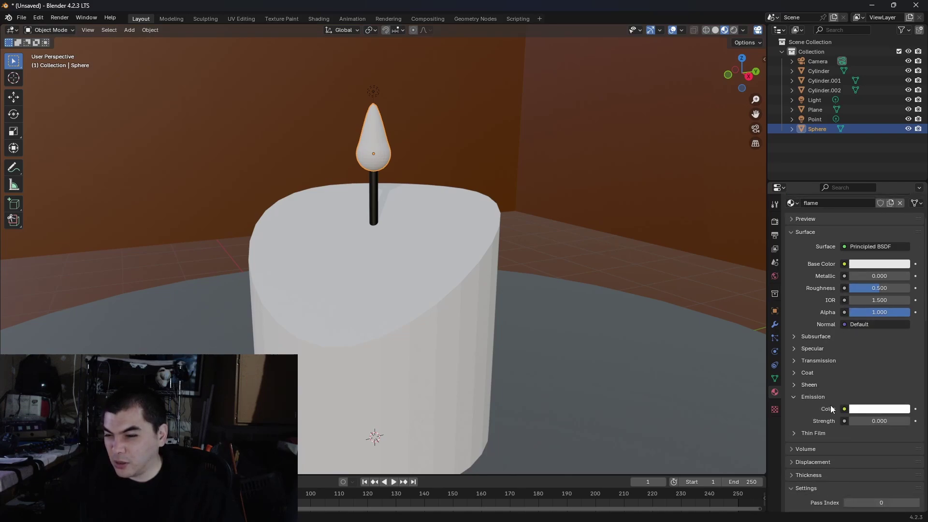
{"action": "left_click", "coordinate": [866, 410]}
{"action": "left_click_drag", "start_coordinate": [851, 375], "coordinate": [890, 375]}
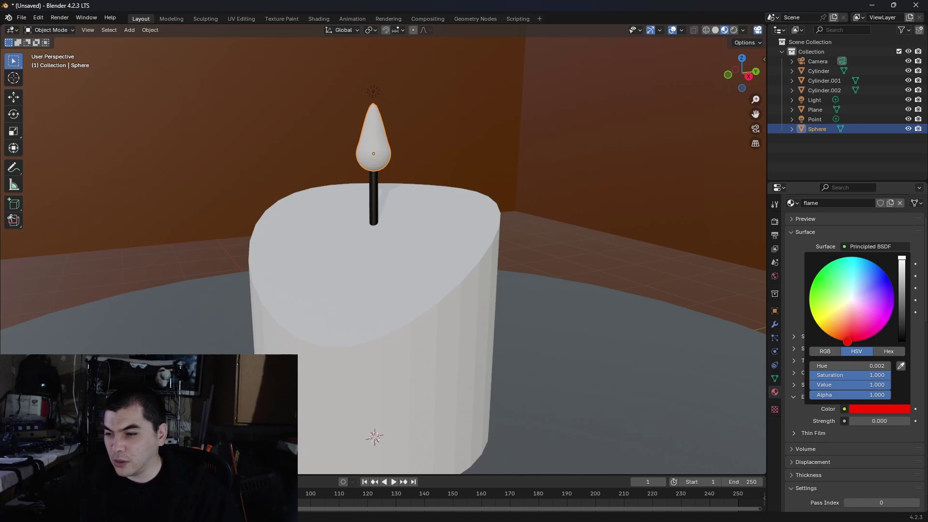
{"action": "left_click", "coordinate": [864, 422]}
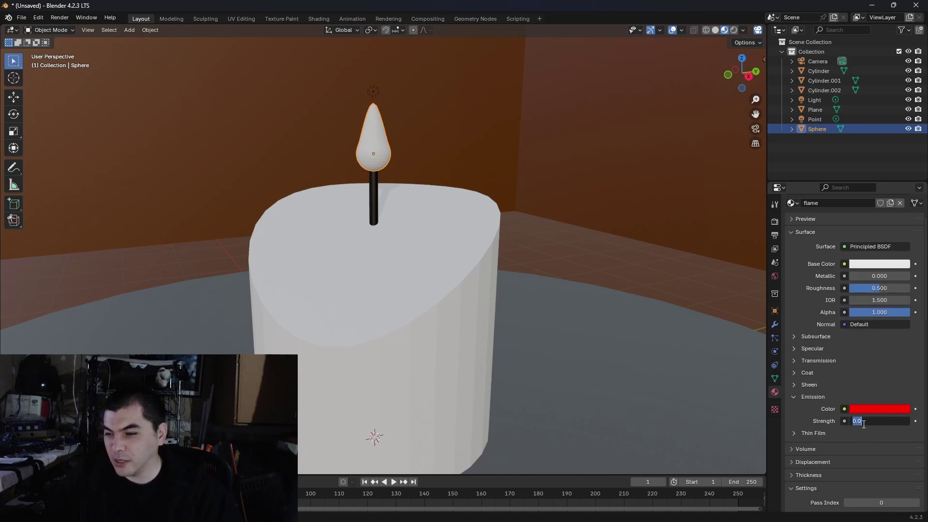
{"action": "left_click", "coordinate": [864, 423]}
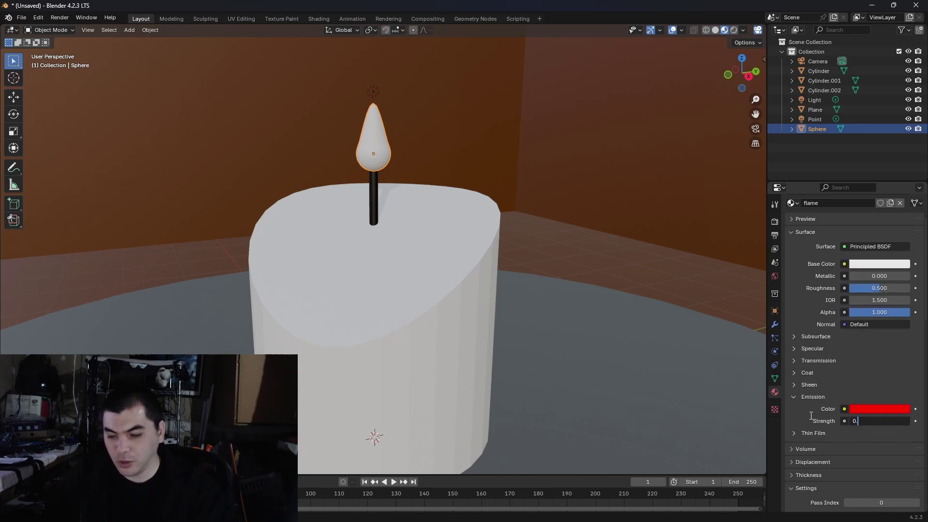
{"action": "type", "text": "1"}
{"action": "key", "text": "Return"}
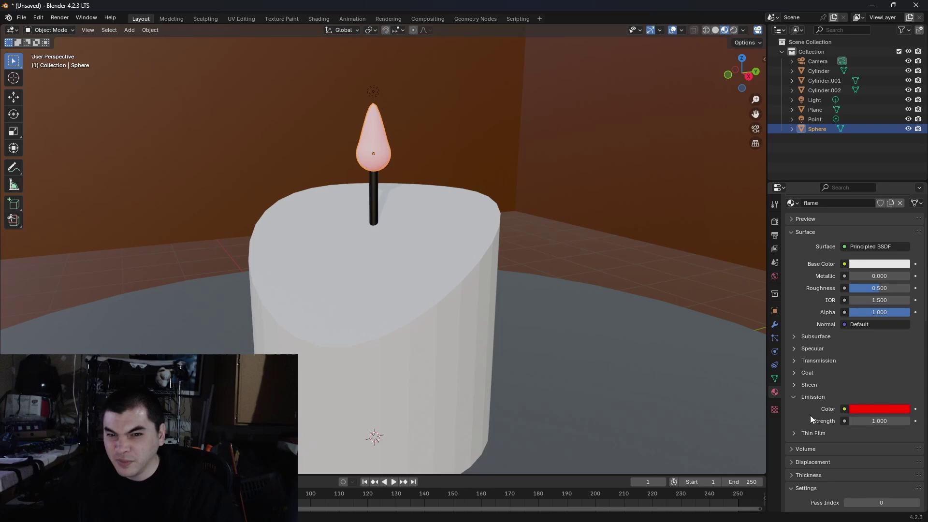
Step: Set the world background colour to black and delete the extra Light object
{"action": "scroll", "coordinate": [535, 291], "scroll_direction": "down", "scroll_amount": 5}
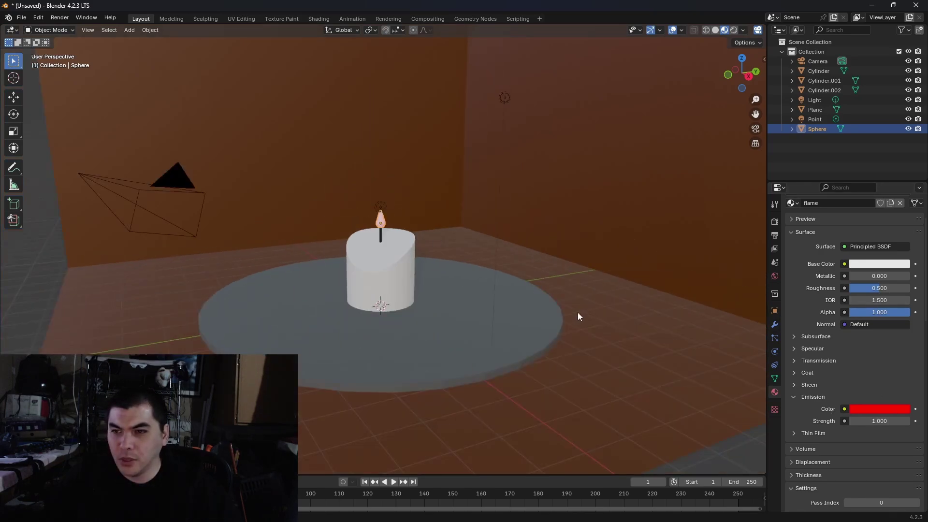
{"action": "left_click", "coordinate": [776, 276]}
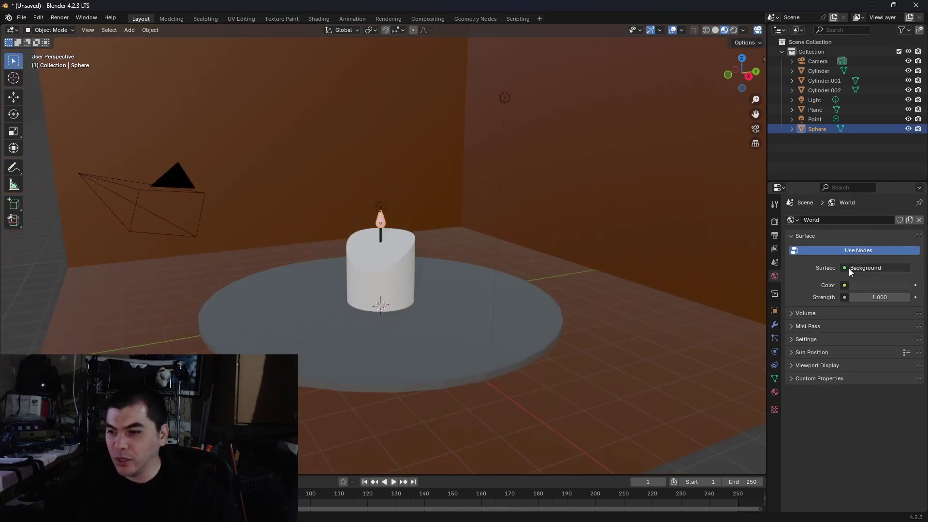
{"action": "left_click", "coordinate": [875, 286]}
{"action": "left_click_drag", "start_coordinate": [851, 261], "coordinate": [841, 261]}
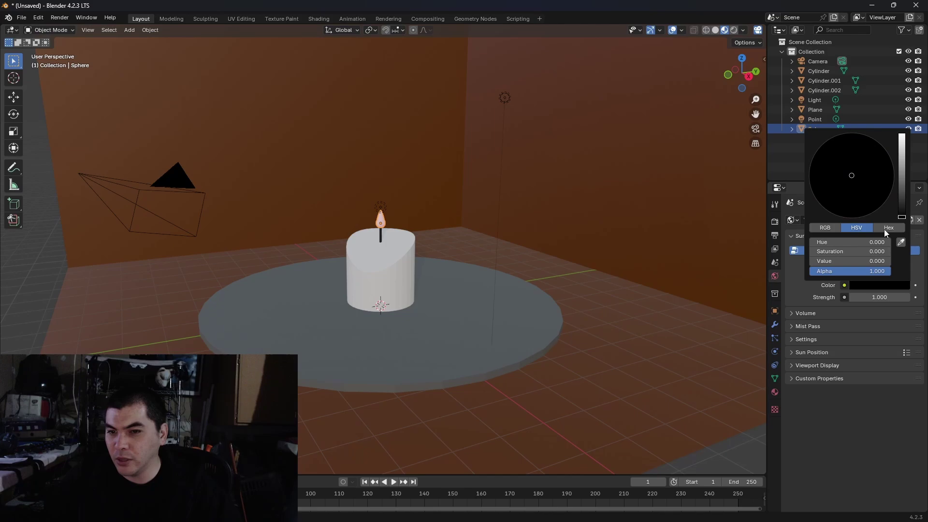
{"action": "left_click", "coordinate": [511, 100]}
{"action": "key", "text": "Delete"}
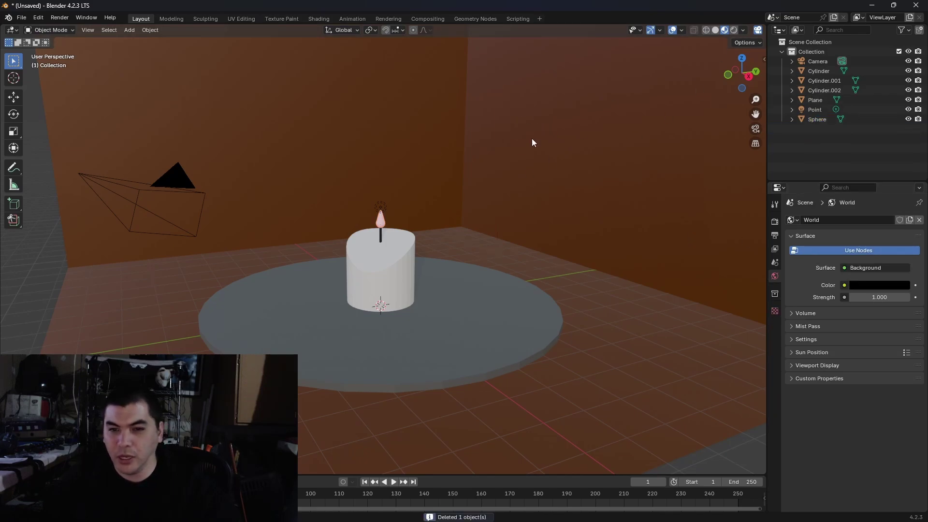
Step: Give the Point light above the flame a warm orange colour and 100 W power
{"action": "left_click", "coordinate": [381, 207]}
{"action": "left_click", "coordinate": [775, 352]}
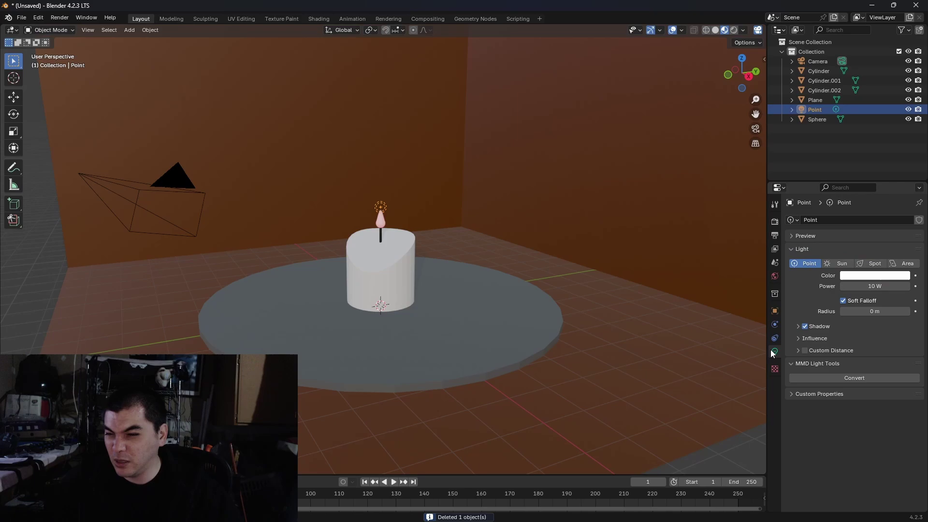
{"action": "left_click", "coordinate": [875, 275]}
{"action": "mouse_move", "coordinate": [845, 181]}
{"action": "left_mouse_down"}
{"action": "mouse_move", "coordinate": [851, 191]}
{"action": "mouse_move", "coordinate": [839, 195]}
{"action": "left_mouse_up"}
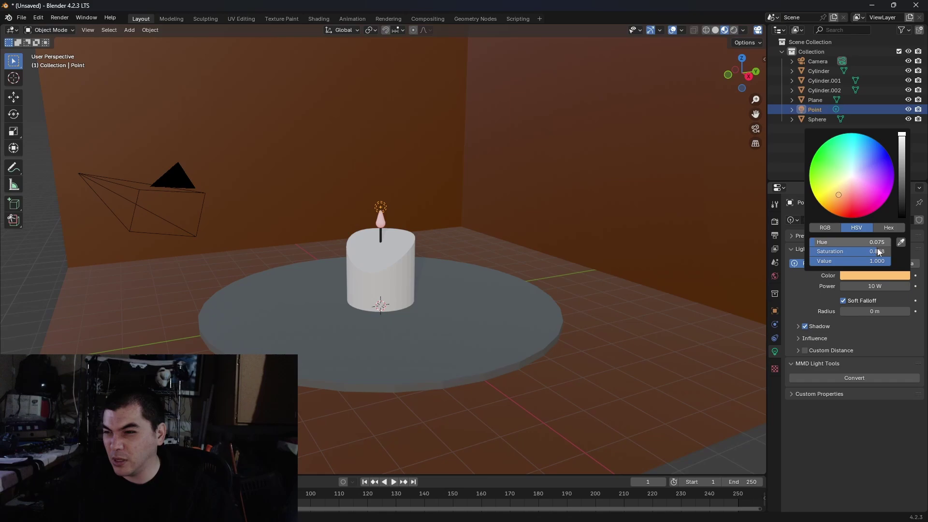
{"action": "left_click", "coordinate": [875, 286]}
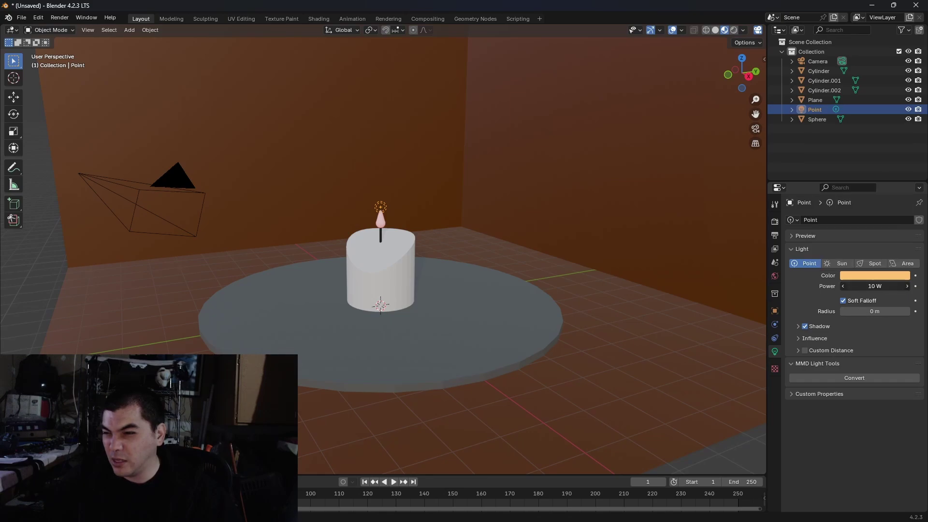
{"action": "type", "text": "50"}
{"action": "key", "text": "Return"}
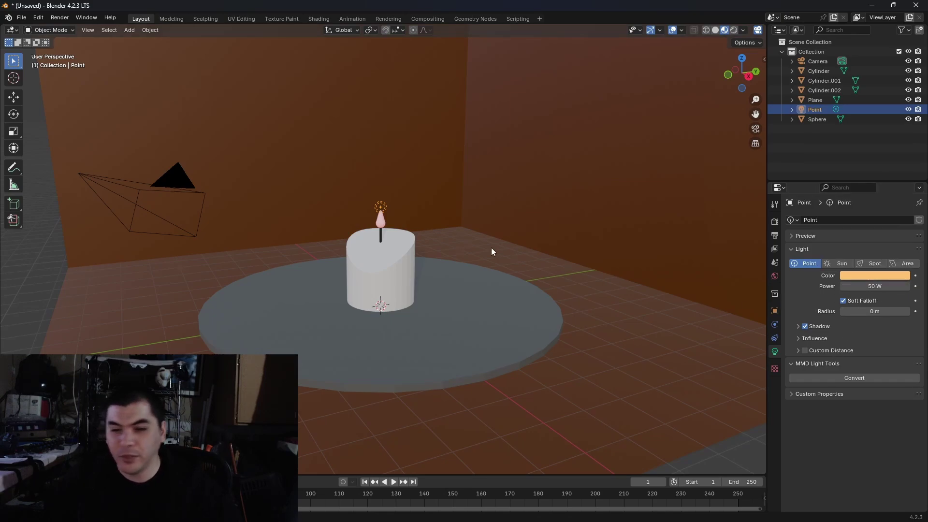
{"action": "left_click", "coordinate": [872, 286]}
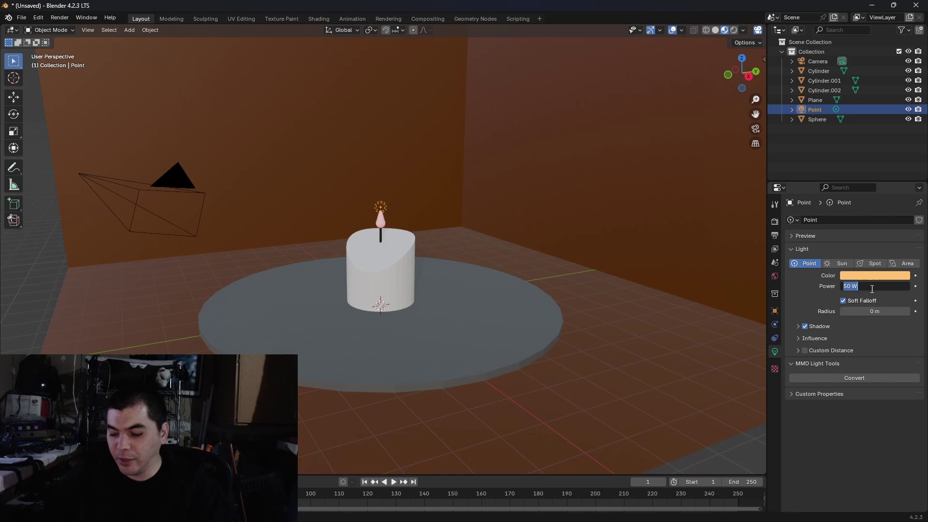
{"action": "type", "text": "100"}
{"action": "key", "text": "Return"}
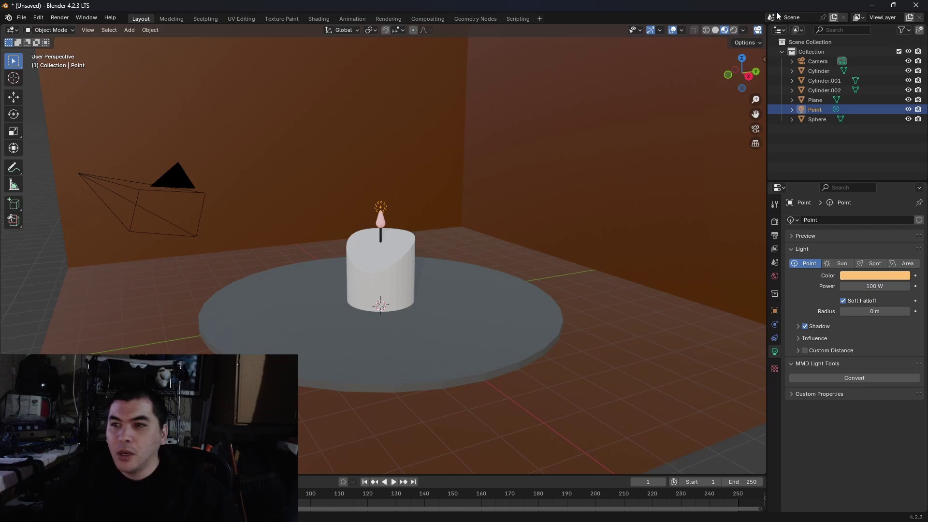
Step: Switch the viewport to Rendered shading and hide the flame sphere with H
{"action": "left_click", "coordinate": [734, 30]}
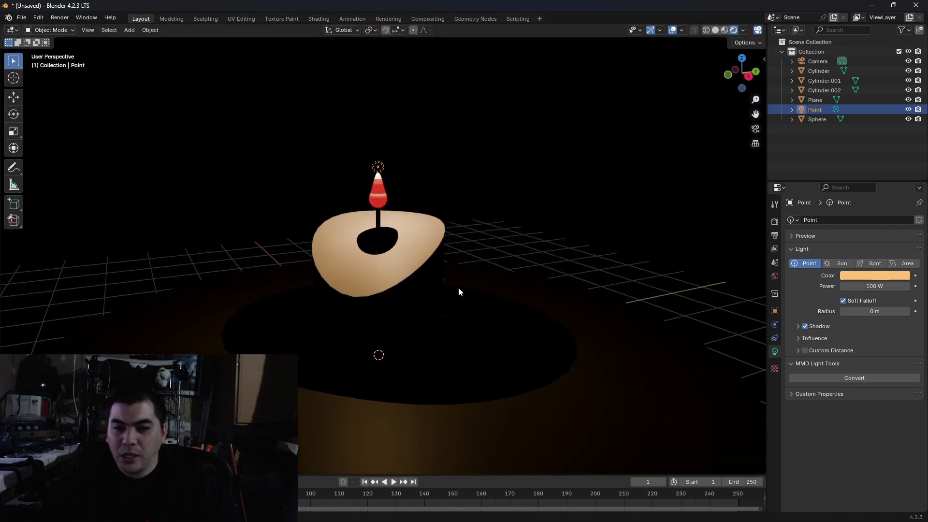
{"action": "left_click", "coordinate": [377, 178]}
{"action": "scroll", "coordinate": [439, 233], "scroll_direction": "up", "scroll_amount": 2}
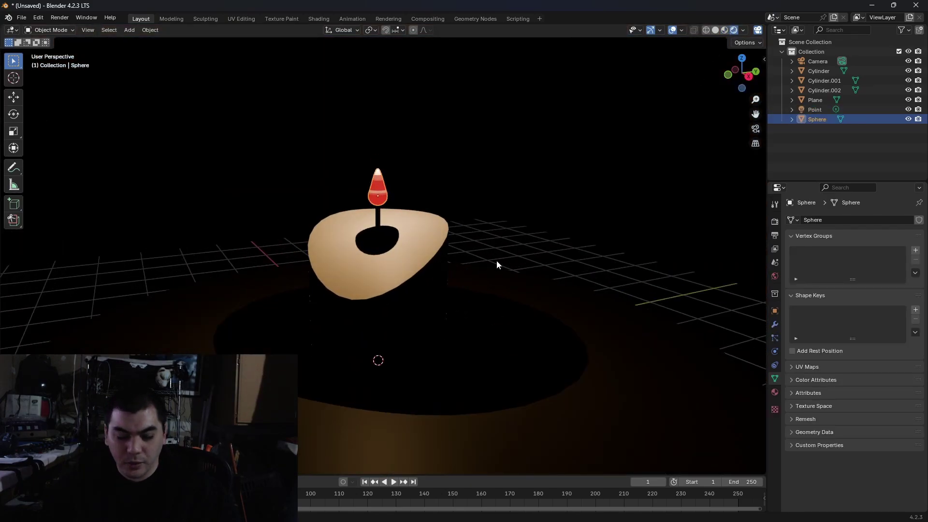
{"action": "key", "text": "h"}
{"action": "scroll", "coordinate": [463, 219], "scroll_direction": "down", "scroll_amount": 2}
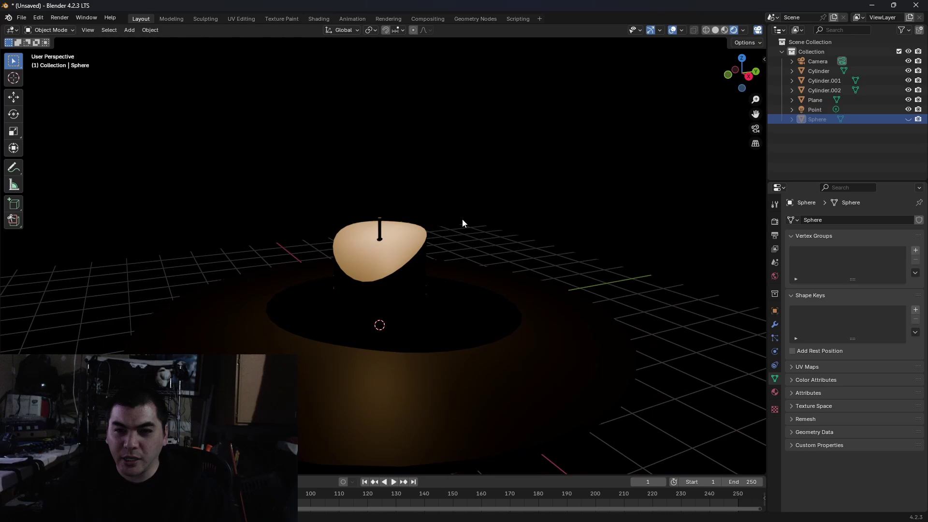
{"action": "scroll", "coordinate": [463, 219], "scroll_direction": "up", "scroll_amount": 4}
{"action": "scroll", "coordinate": [450, 220], "scroll_direction": "down", "scroll_amount": 3}
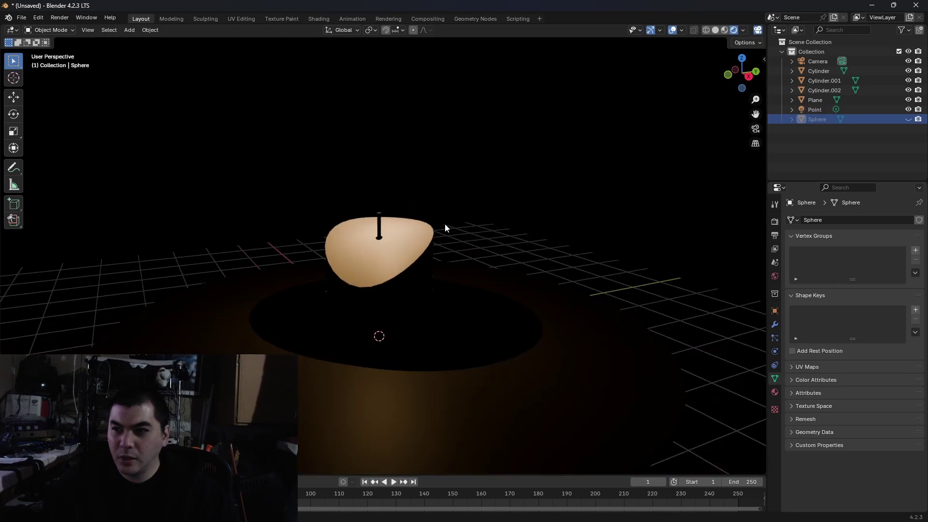
Step: Unhide the flame, duplicate it in place and make the copy's material single-user
{"action": "key", "text": "alt+h"}
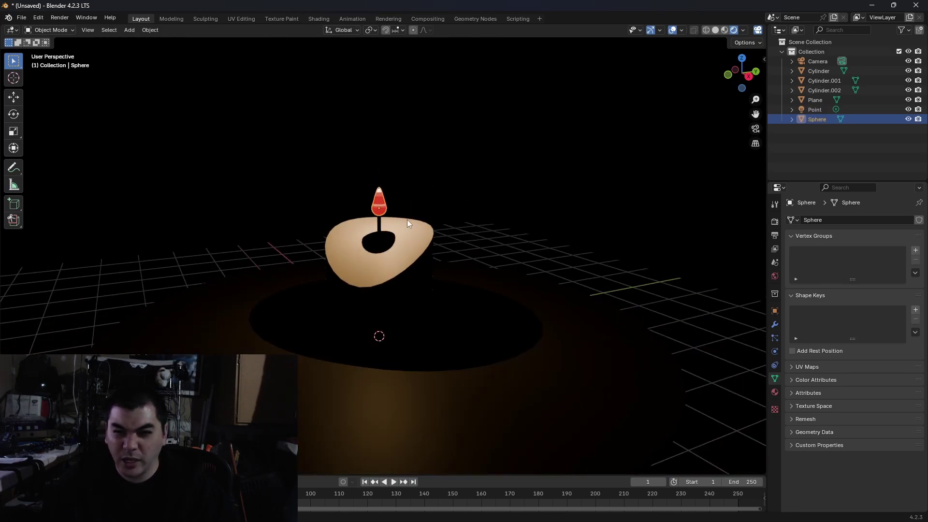
{"action": "key", "text": "shift+d"}
{"action": "right_click", "coordinate": [455, 235]}
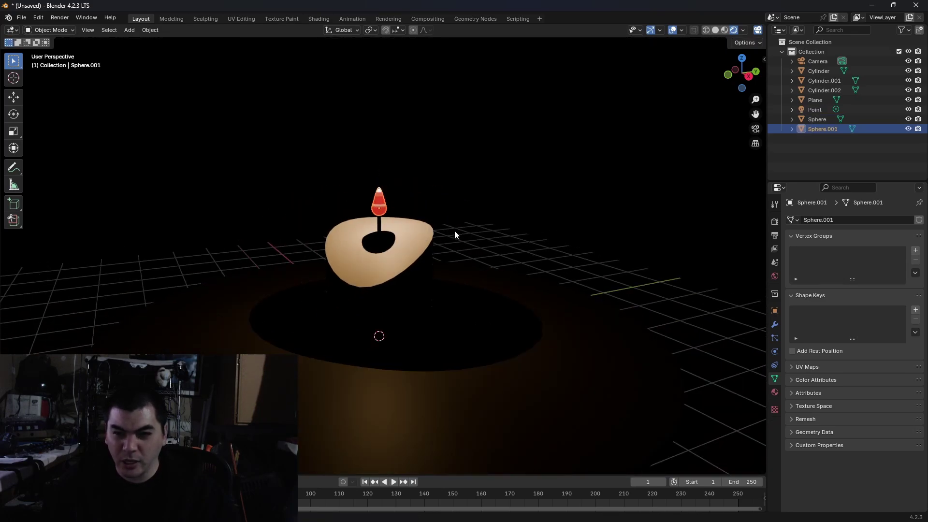
{"action": "left_click", "coordinate": [776, 392]}
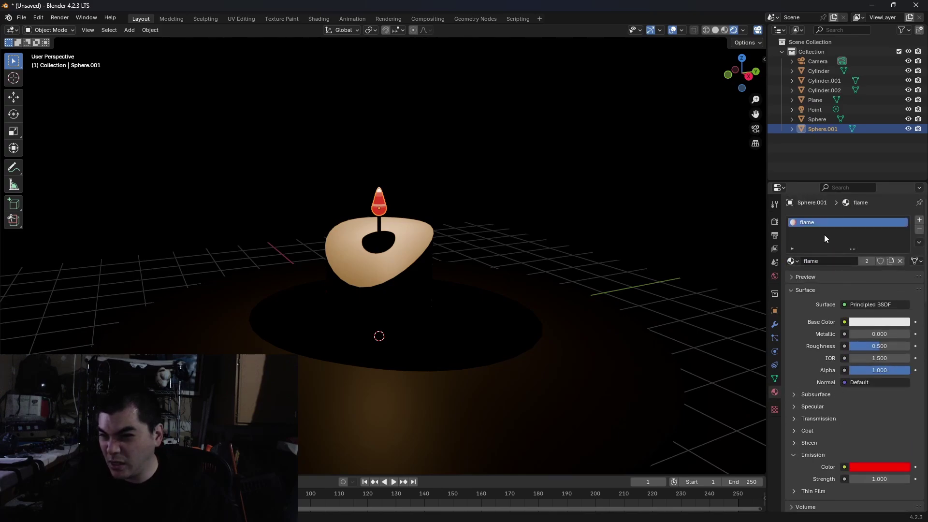
{"action": "left_click", "coordinate": [867, 262]}
Step: Set the copy's Emission Strength to 0 and eyedrop the red emission colour into Base Color
{"action": "scroll", "coordinate": [830, 388], "scroll_direction": "down", "scroll_amount": 5}
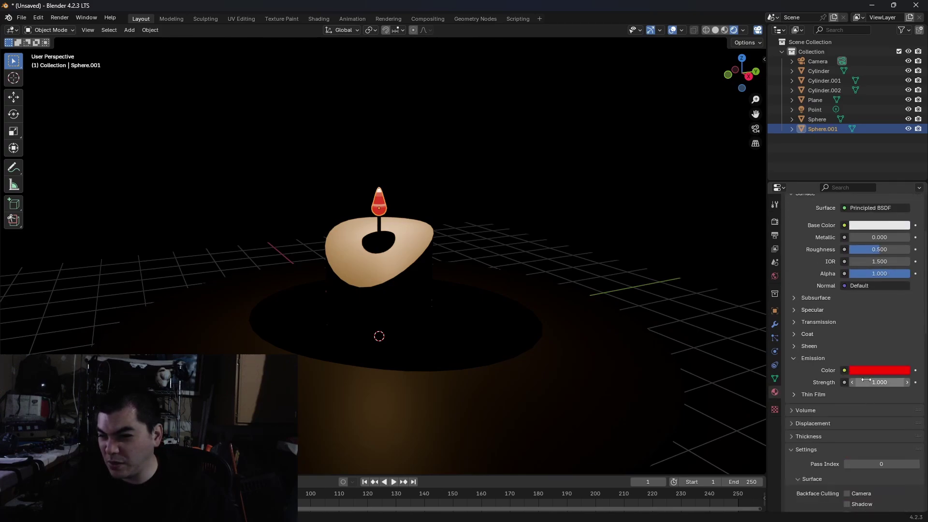
{"action": "left_click", "coordinate": [874, 384]}
{"action": "type", "text": "0"}
{"action": "key", "text": "Return"}
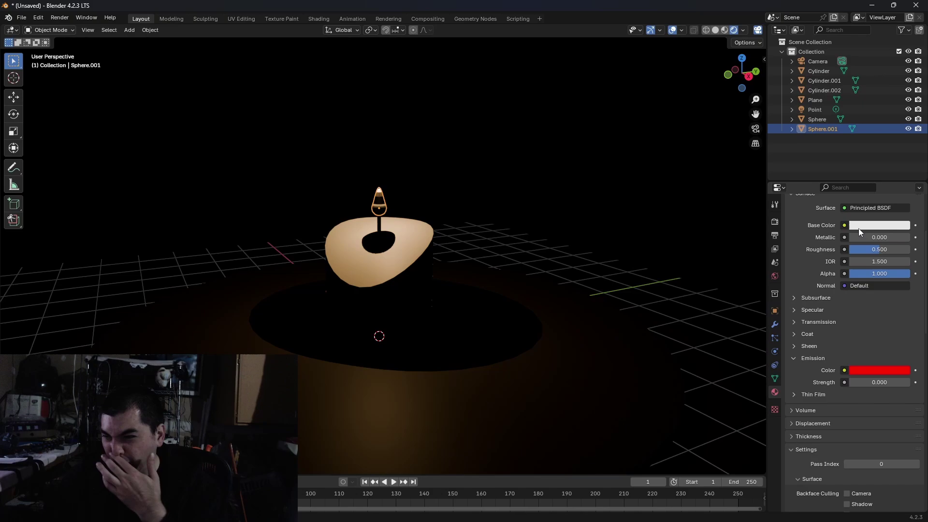
{"action": "left_click", "coordinate": [858, 226]}
{"action": "left_click", "coordinate": [900, 182]}
{"action": "left_click", "coordinate": [879, 371]}
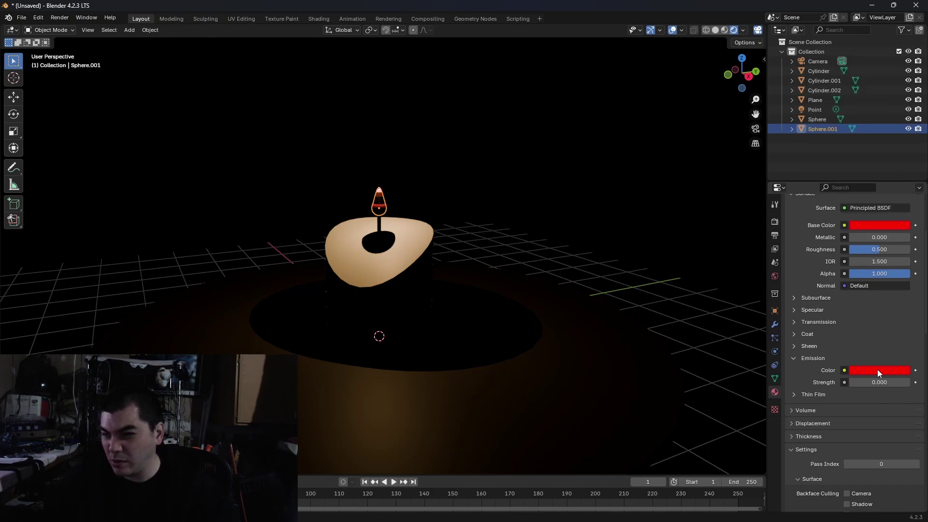
{"action": "scroll", "coordinate": [437, 198], "scroll_direction": "up", "scroll_amount": 8}
{"action": "scroll", "coordinate": [460, 309], "scroll_direction": "down", "scroll_amount": 4}
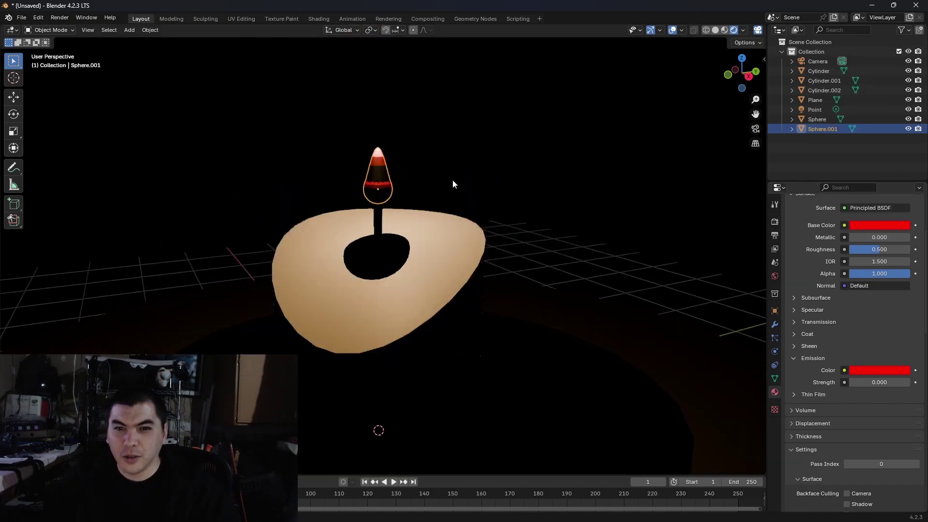
{"action": "scroll", "coordinate": [451, 184], "scroll_direction": "up", "scroll_amount": 4}
{"action": "scroll", "coordinate": [450, 181], "scroll_direction": "down", "scroll_amount": 6}
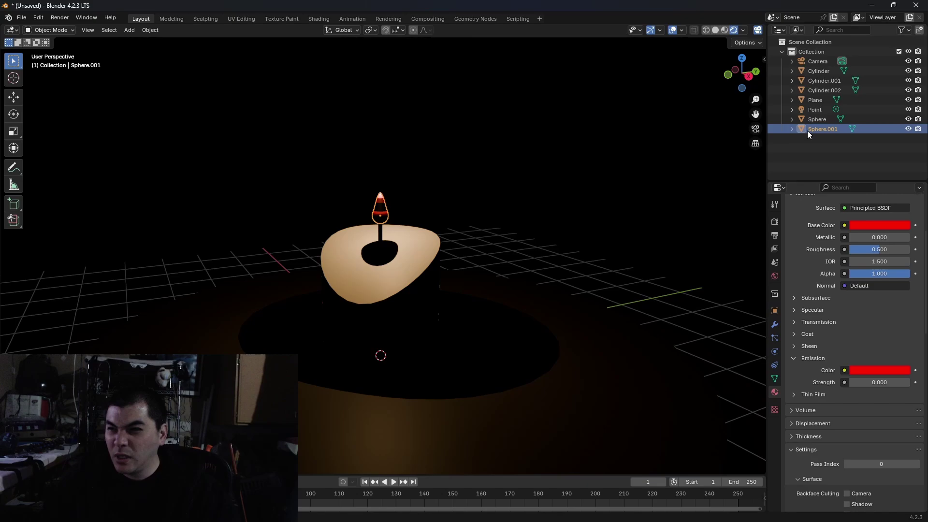
Step: Hide the original flame and the Point light in the Outliner, then select Sphere.001
{"action": "left_click", "coordinate": [908, 120]}
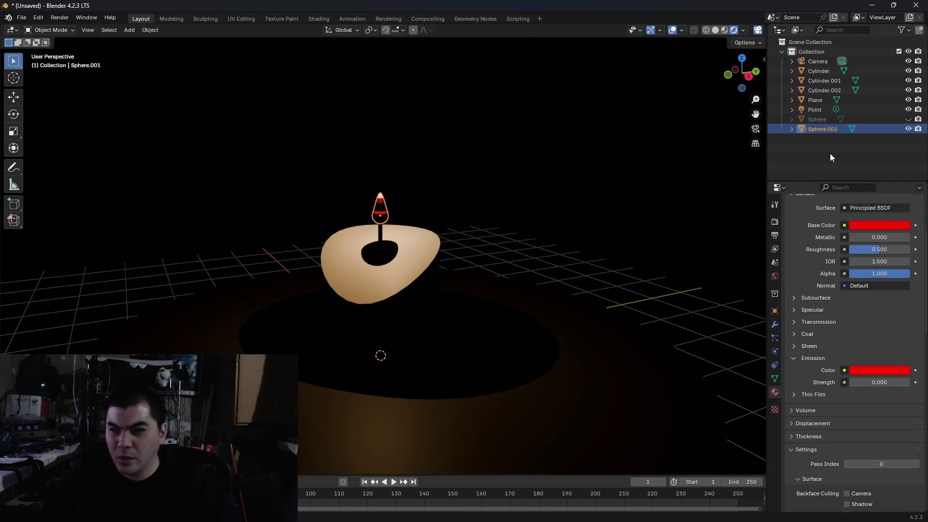
{"action": "left_click", "coordinate": [822, 109]}
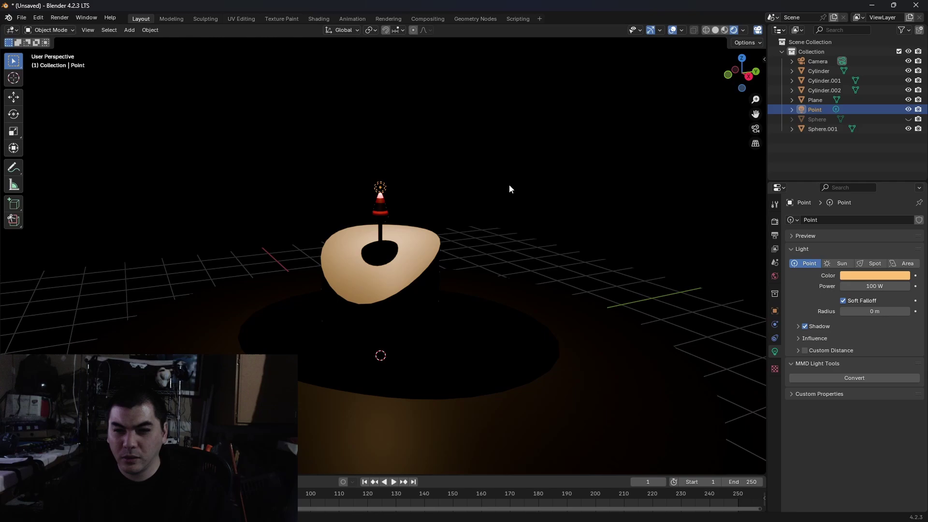
{"action": "left_click", "coordinate": [909, 110]}
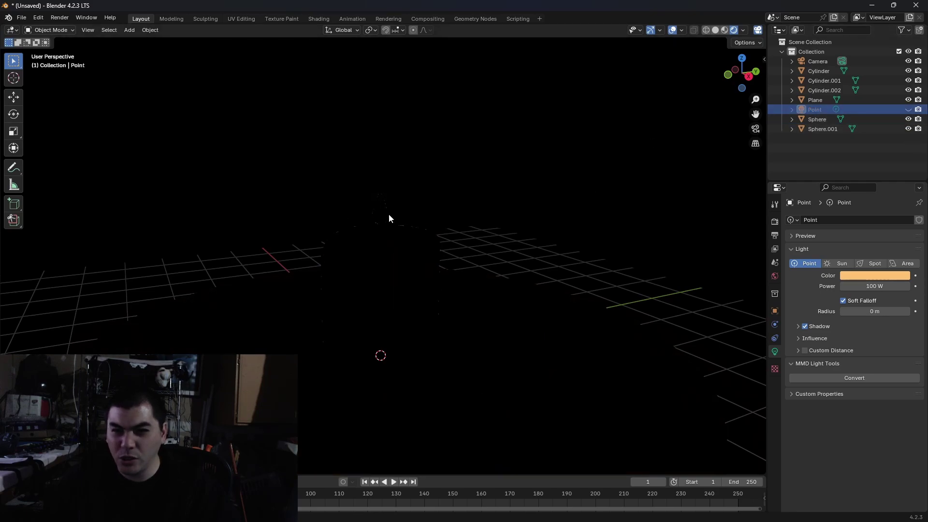
{"action": "left_click", "coordinate": [389, 216]}
Step: Hide Sphere.001 and set the original flame's emission strength to 50
{"action": "left_click", "coordinate": [908, 128]}
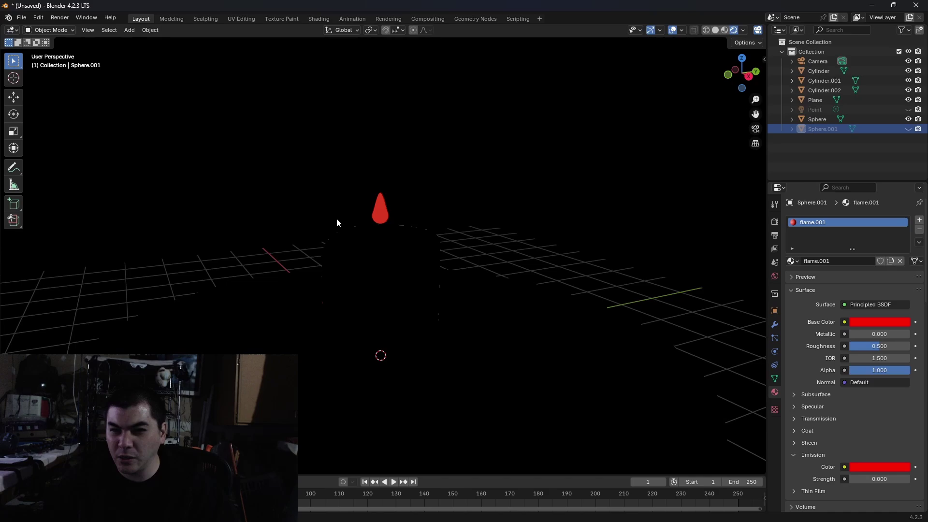
{"action": "scroll", "coordinate": [354, 219], "scroll_direction": "up", "scroll_amount": 3}
{"action": "scroll", "coordinate": [353, 216], "scroll_direction": "down", "scroll_amount": 2}
{"action": "left_click", "coordinate": [385, 209]}
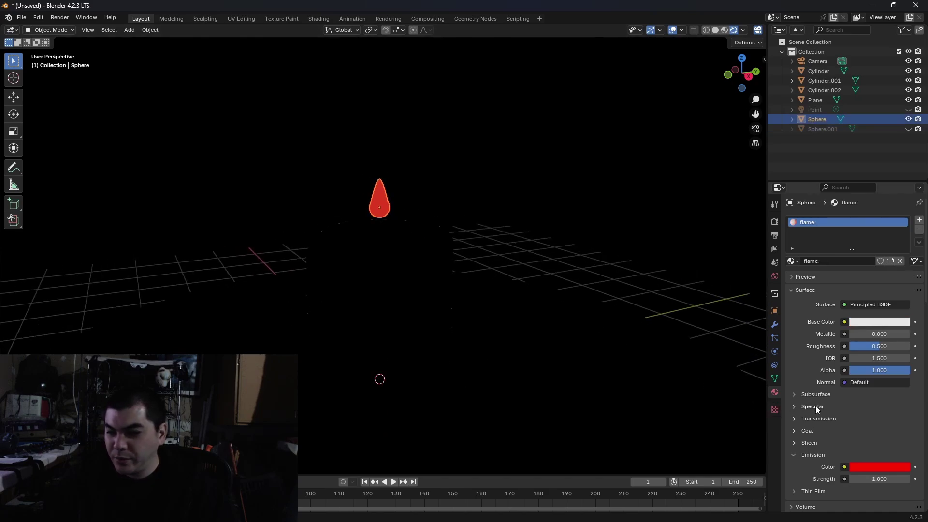
{"action": "scroll", "coordinate": [816, 405], "scroll_direction": "down", "scroll_amount": 4}
{"action": "left_click", "coordinate": [872, 403]}
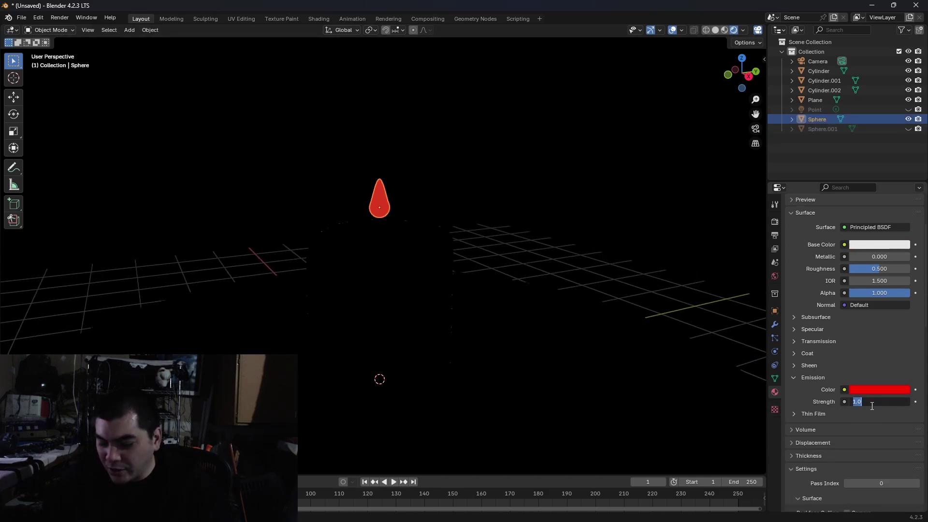
{"action": "type", "text": "50"}
{"action": "key", "text": "Return"}
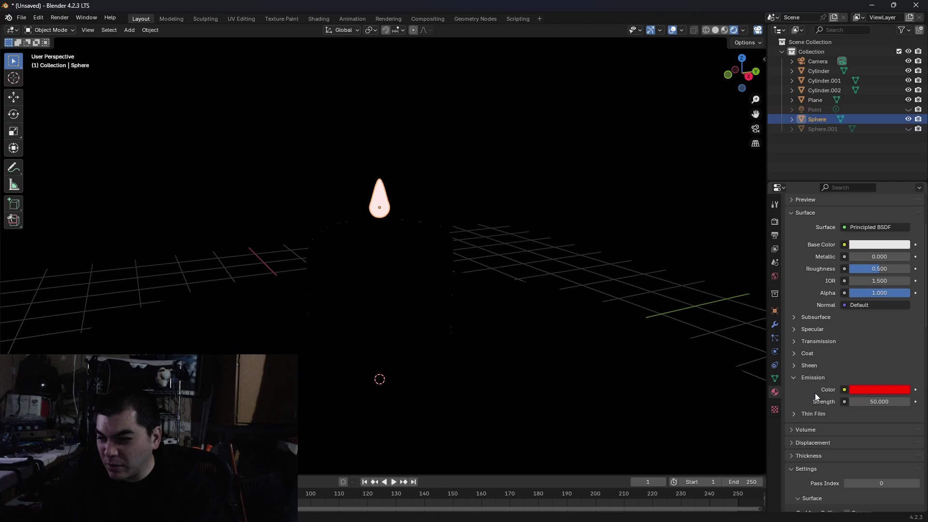
Step: Lower the flame's emission strength from 50 to 10
{"action": "middle_click_drag", "start_coordinate": [528, 309], "coordinate": [492, 266]}
{"action": "left_click", "coordinate": [876, 402]}
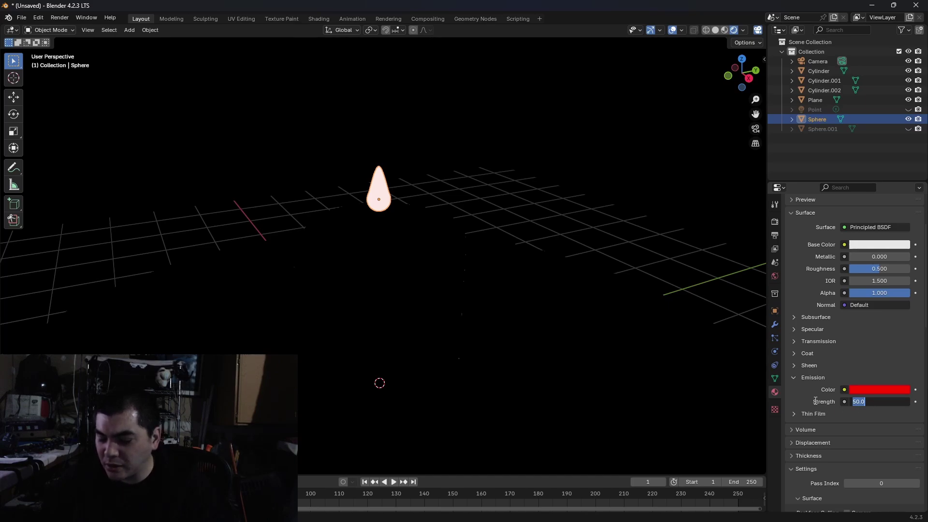
{"action": "type", "text": "10"}
{"action": "key", "text": "Return"}
{"action": "scroll", "coordinate": [469, 274], "scroll_direction": "up", "scroll_amount": 2}
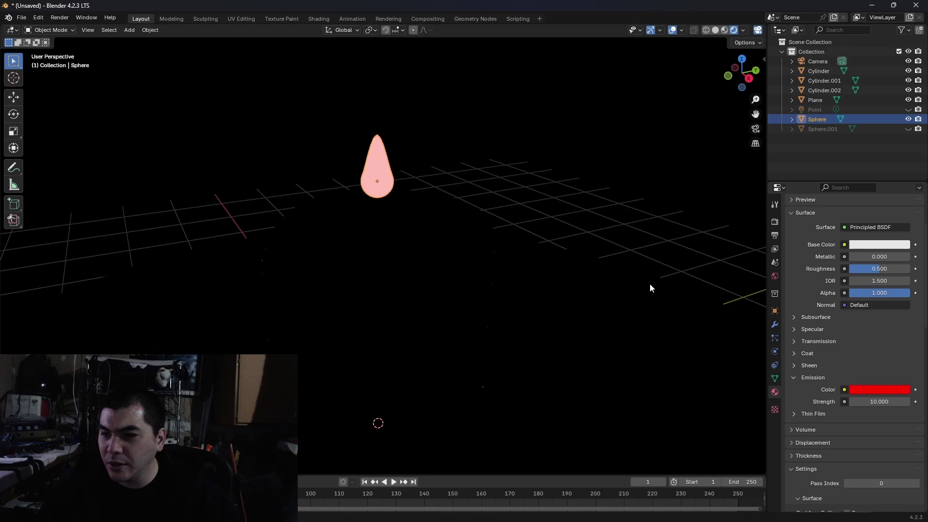
{"action": "scroll", "coordinate": [646, 280], "scroll_direction": "down", "scroll_amount": 3}
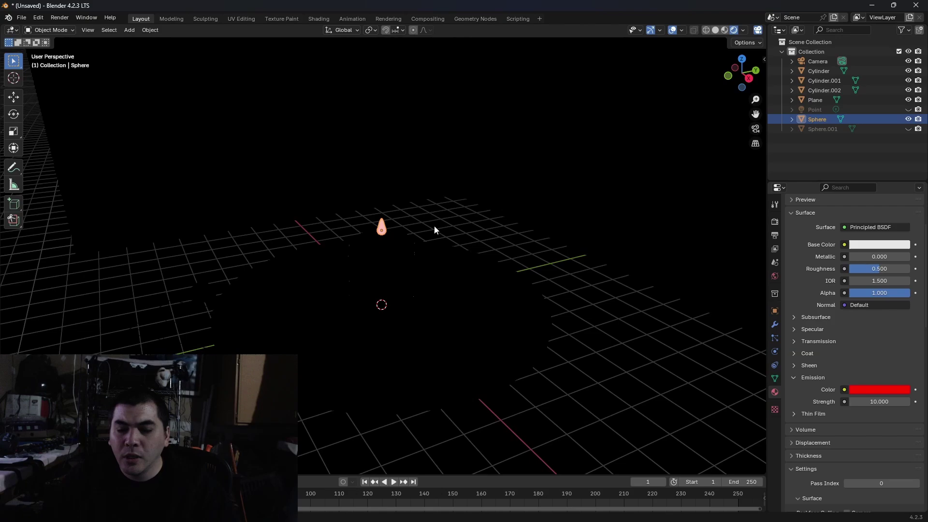
{"action": "scroll", "coordinate": [435, 228], "scroll_direction": "up", "scroll_amount": 4}
{"action": "scroll", "coordinate": [433, 228], "scroll_direction": "down", "scroll_amount": 3}
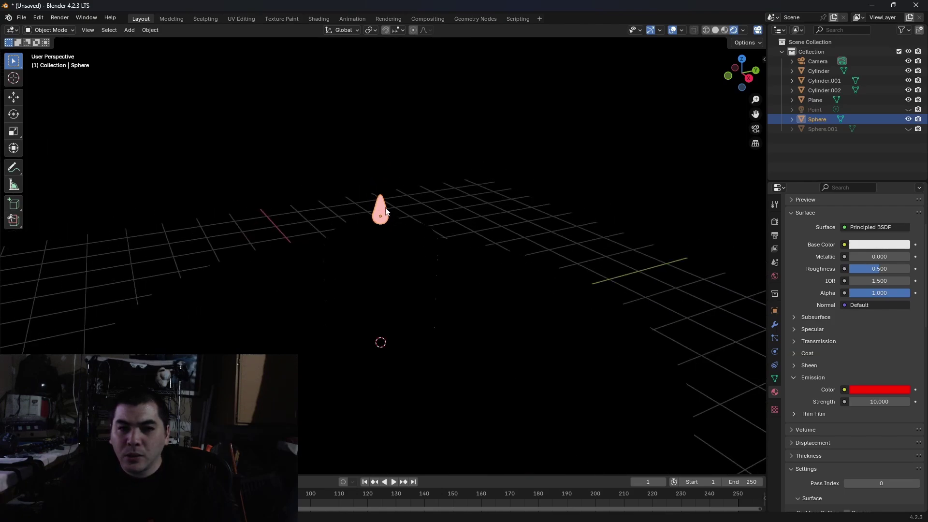
Step: Add a cone mesh and raise it along the Z axis
{"action": "left_click", "coordinate": [129, 30]}
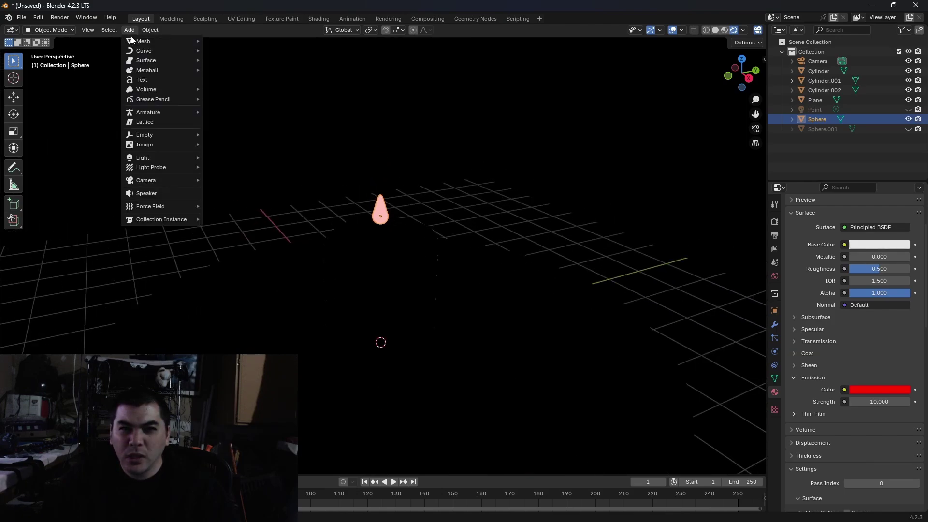
{"action": "mouse_move", "coordinate": [165, 41]}
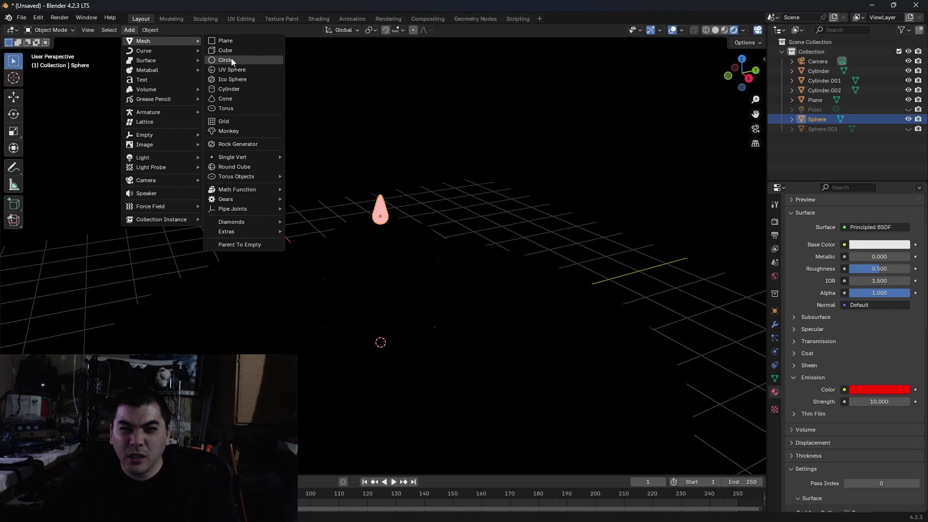
{"action": "left_click", "coordinate": [225, 98]}
{"action": "key", "text": "g"}
{"action": "key", "text": "z"}
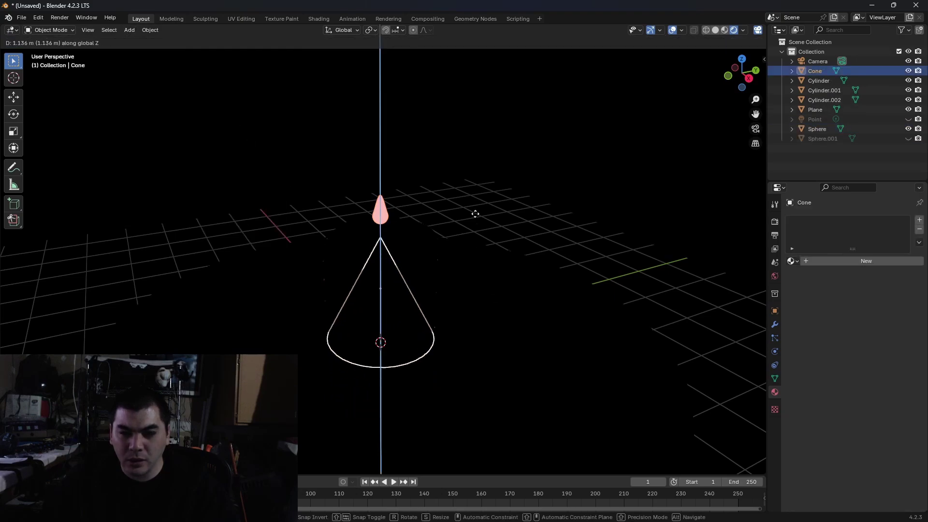
{"action": "left_click", "coordinate": [470, 174]}
Step: Move the cone along the Y axis so it stands left of the candle
{"action": "key", "text": "g"}
{"action": "key", "text": "x"}
{"action": "key", "text": "Escape"}
{"action": "key", "text": "g"}
{"action": "key", "text": "x"}
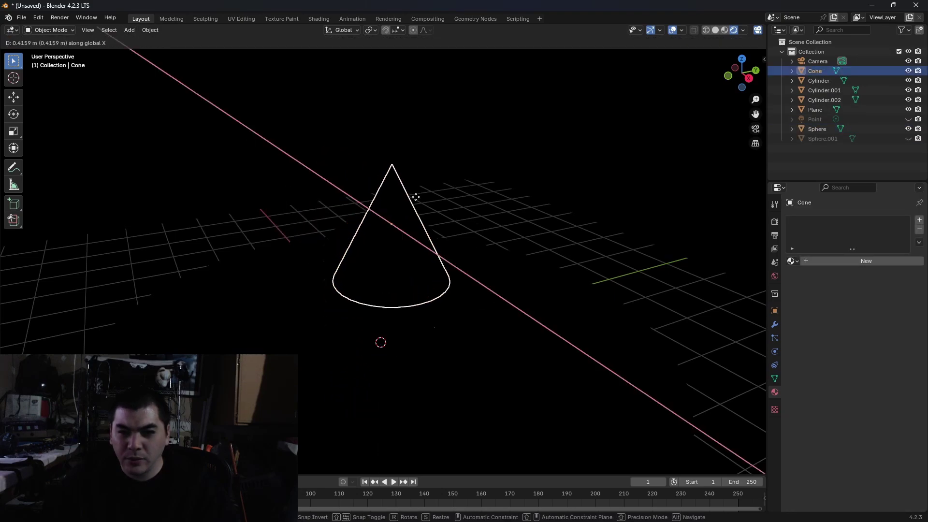
{"action": "key", "text": "y"}
{"action": "left_click", "coordinate": [692, 285]}
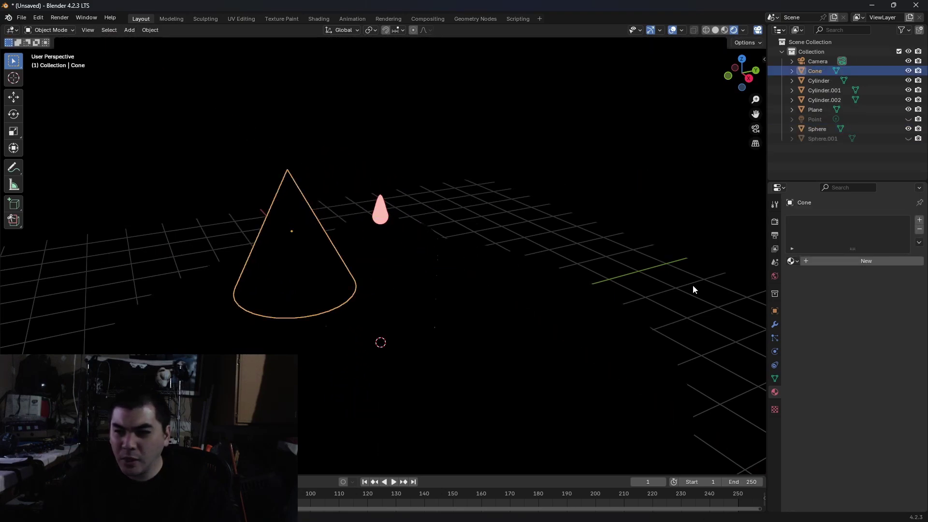
{"action": "left_click", "coordinate": [776, 276]}
Step: Raise the world background colour value to 0.077
{"action": "left_click", "coordinate": [878, 285]}
{"action": "left_click_drag", "start_coordinate": [902, 217], "coordinate": [886, 198]}
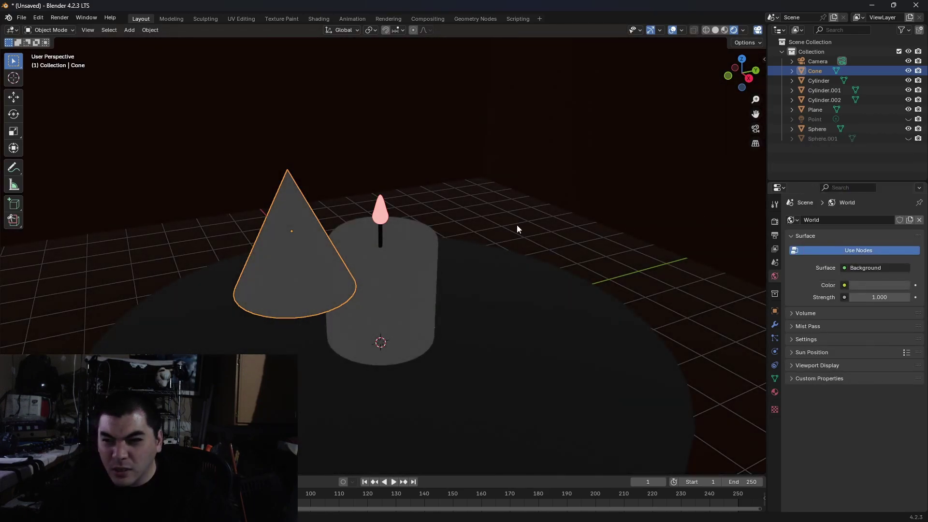
{"action": "scroll", "coordinate": [517, 224], "scroll_direction": "up", "scroll_amount": 5}
{"action": "scroll", "coordinate": [517, 224], "scroll_direction": "down", "scroll_amount": 8}
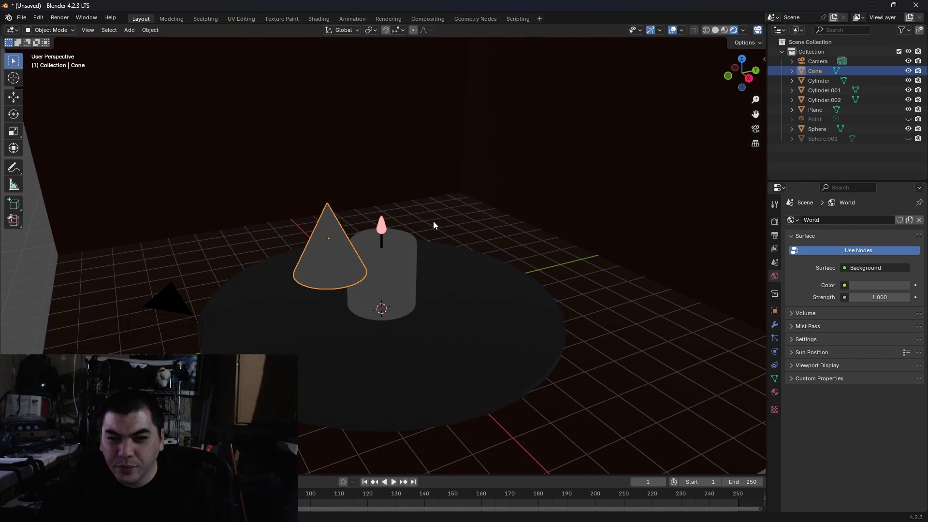
{"action": "scroll", "coordinate": [422, 253], "scroll_direction": "up", "scroll_amount": 4}
Step: Make the Point light visible again and select it above the flame
{"action": "mouse_move", "coordinate": [421, 255]}
{"action": "middle_mouse_down"}
{"action": "mouse_move", "coordinate": [392, 263]}
{"action": "mouse_move", "coordinate": [306, 253]}
{"action": "mouse_move", "coordinate": [408, 248]}
{"action": "middle_mouse_up"}
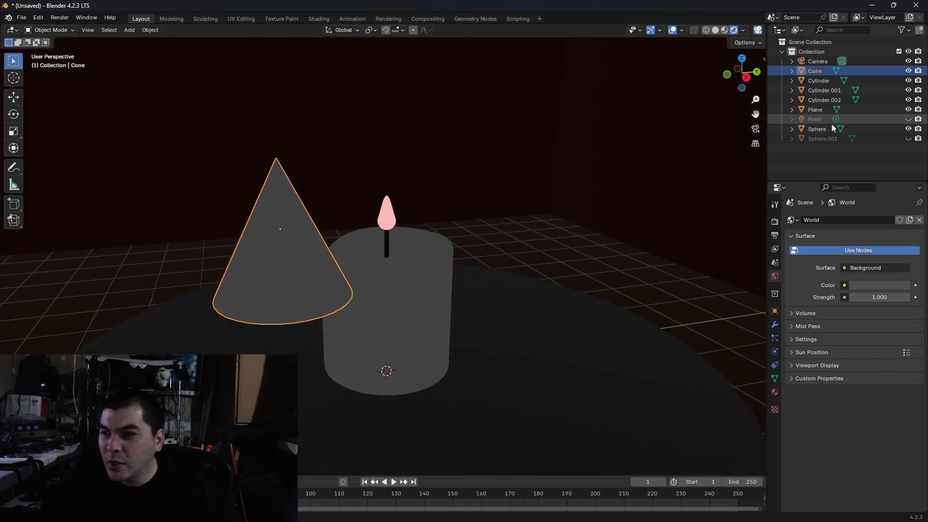
{"action": "left_click", "coordinate": [908, 120]}
{"action": "scroll", "coordinate": [480, 202], "scroll_direction": "down", "scroll_amount": 5}
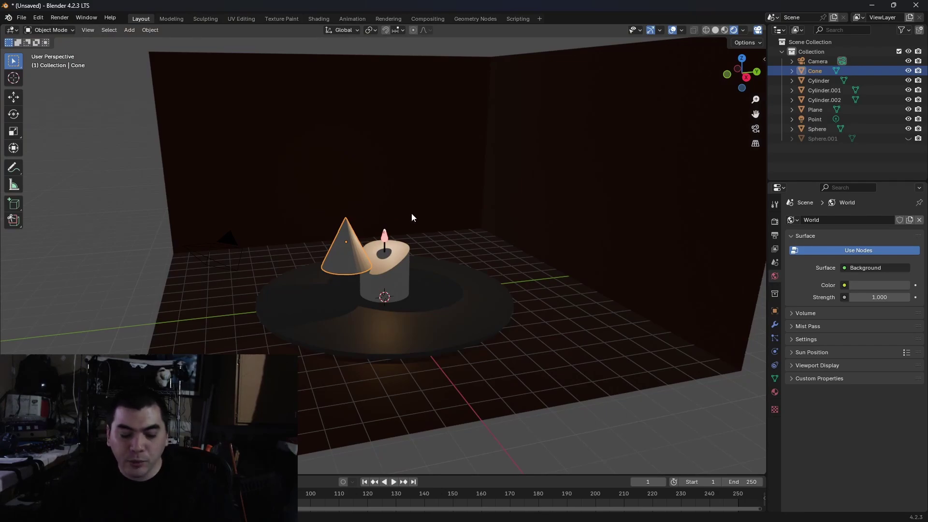
{"action": "scroll", "coordinate": [411, 216], "scroll_direction": "up", "scroll_amount": 1}
{"action": "scroll", "coordinate": [411, 213], "scroll_direction": "up", "scroll_amount": 1}
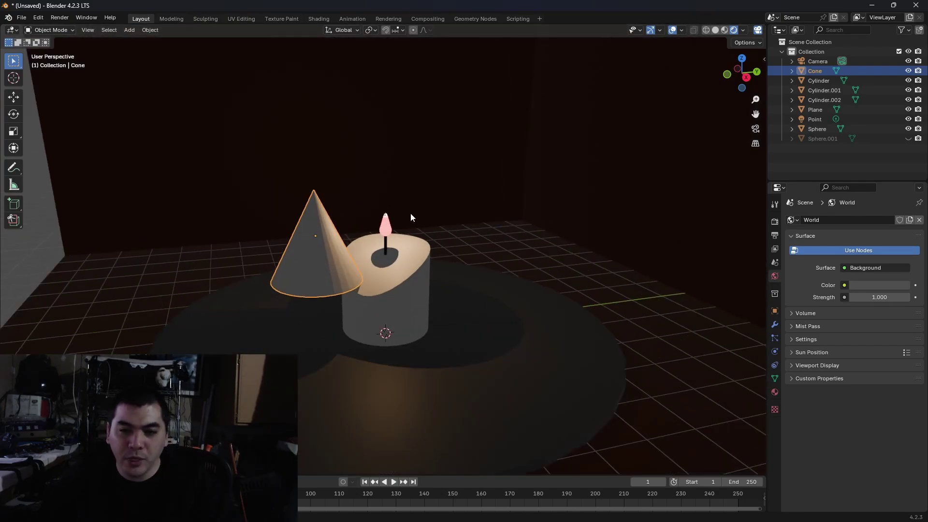
{"action": "scroll", "coordinate": [410, 213], "scroll_direction": "up", "scroll_amount": 5}
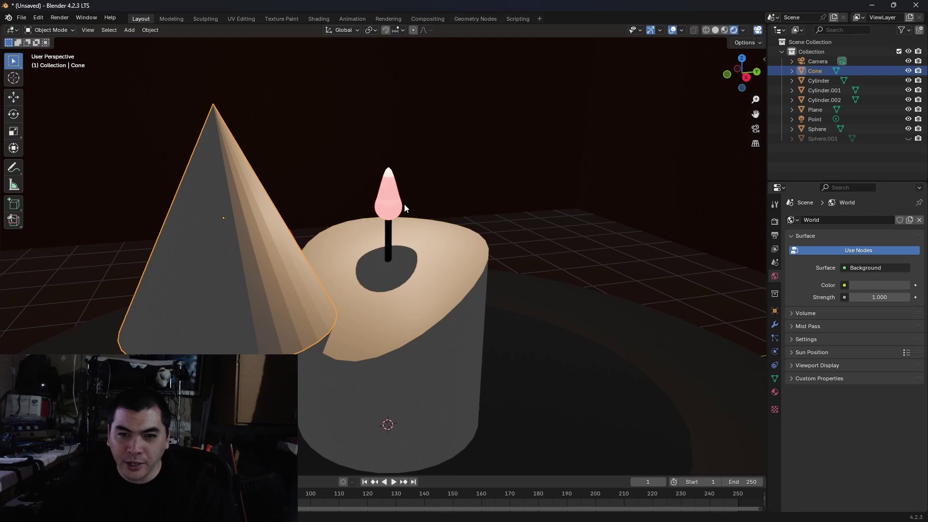
{"action": "left_click", "coordinate": [385, 163]}
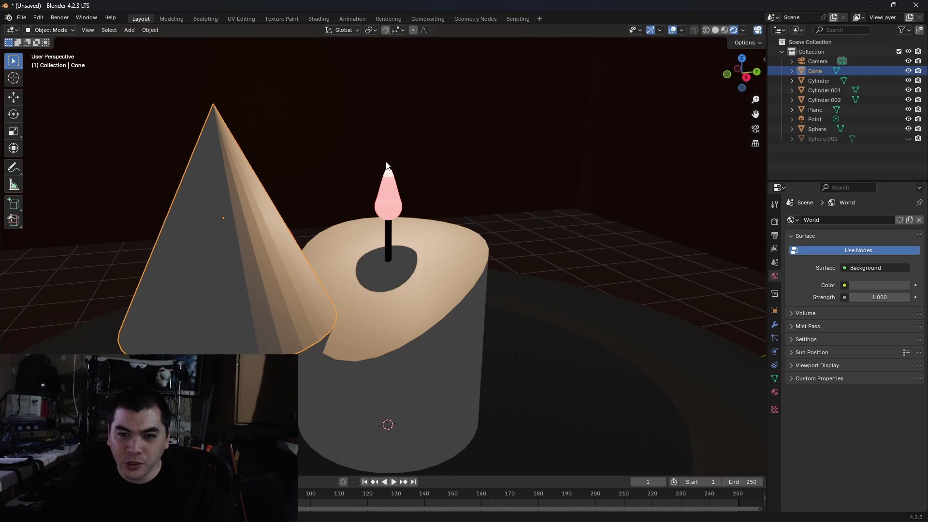
{"action": "left_click", "coordinate": [385, 196]}
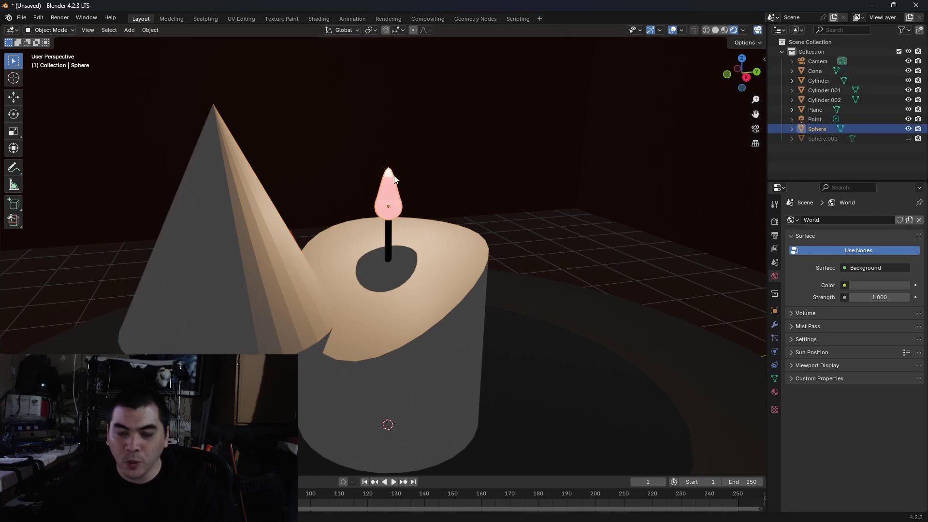
{"action": "left_click", "coordinate": [386, 159]}
{"action": "left_click", "coordinate": [389, 159]}
{"action": "left_click", "coordinate": [392, 160]}
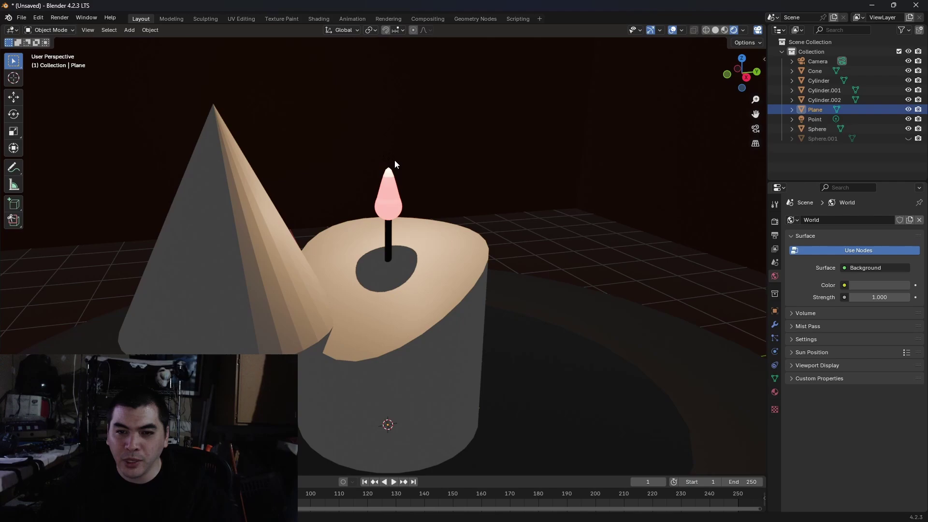
{"action": "left_click", "coordinate": [392, 159]}
{"action": "left_click", "coordinate": [397, 193]}
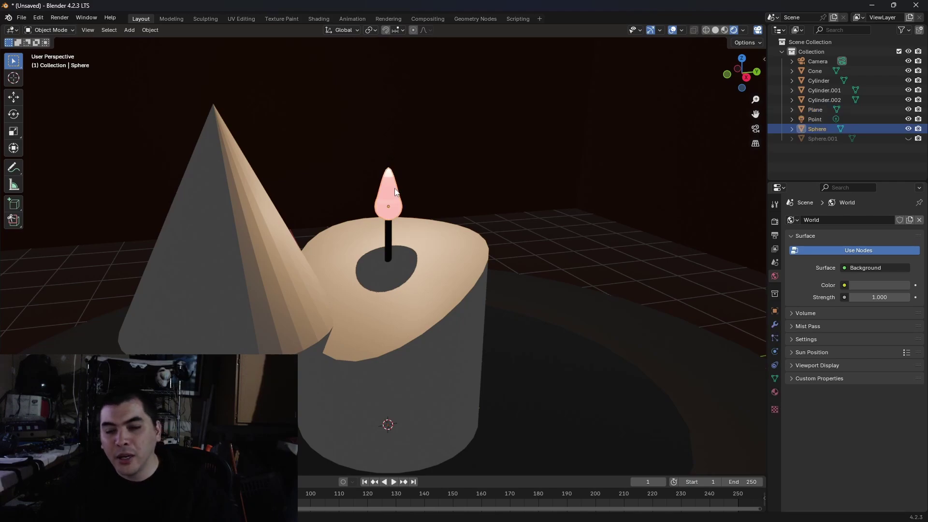
{"action": "left_click", "coordinate": [402, 194]}
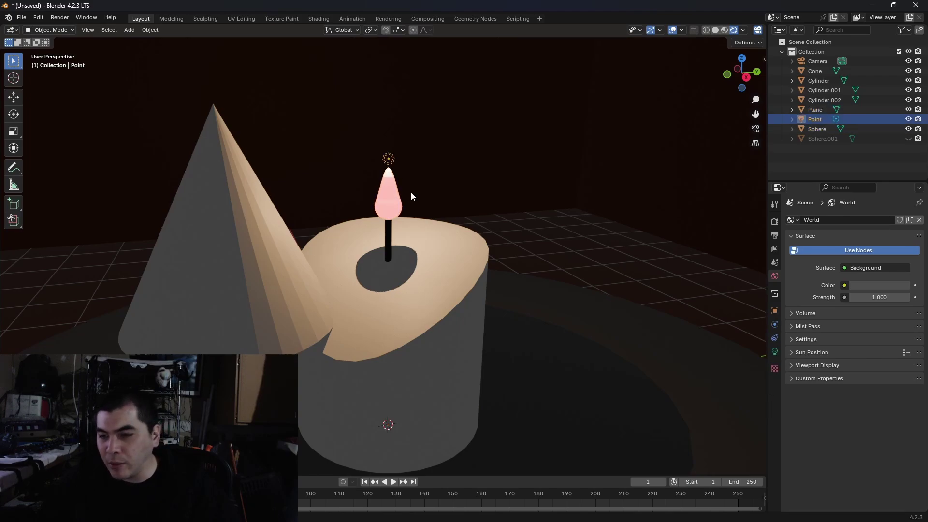